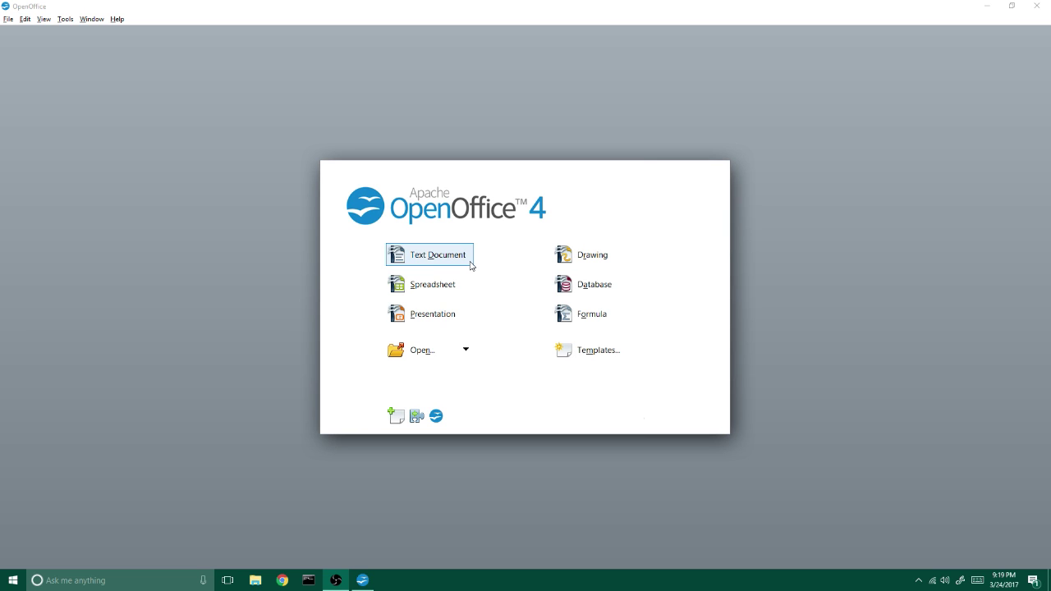
# - Create a new text document and set its left, right, top and bottom page margins to 0.25 inch
pyautogui.click(470, 262)
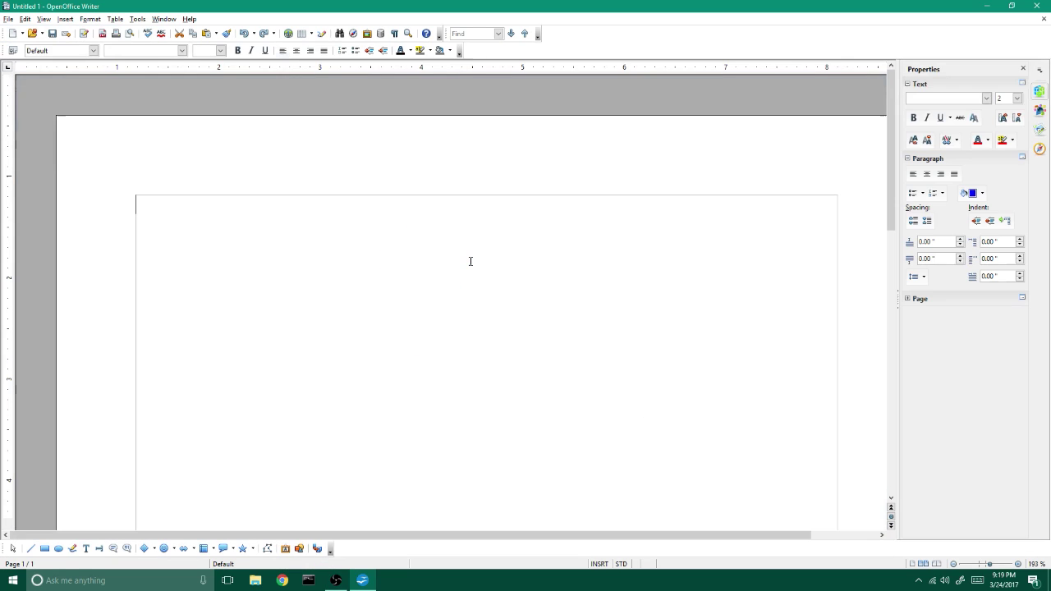
pyautogui.click(986, 564)
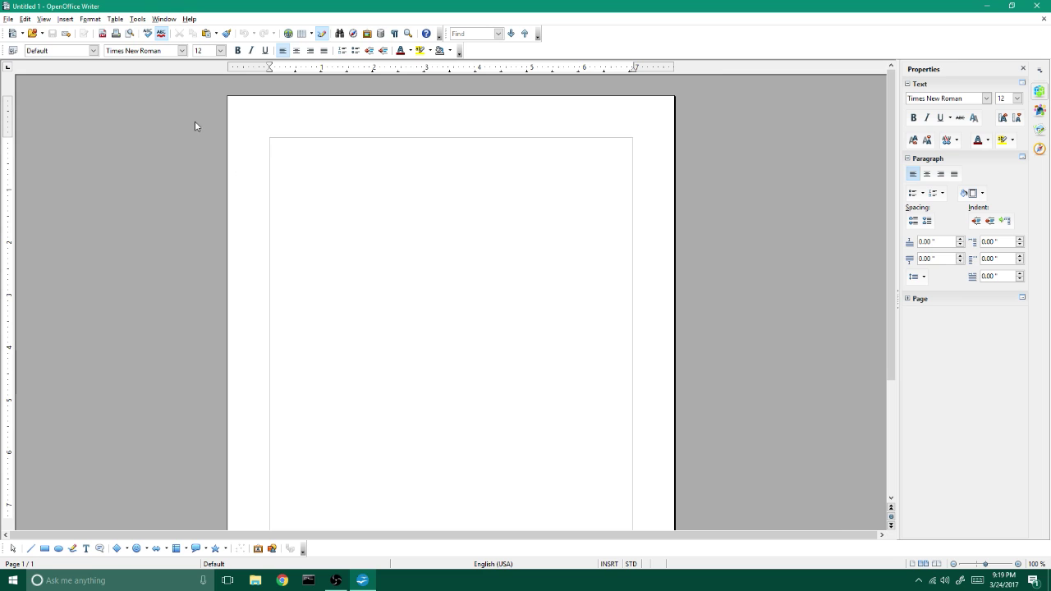
pyautogui.click(91, 21)
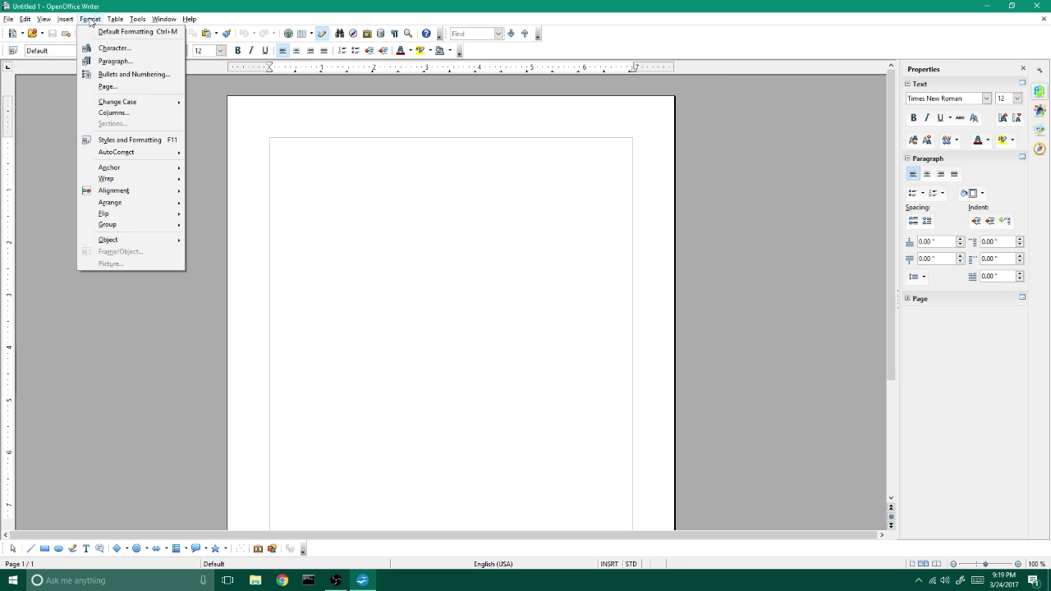
pyautogui.click(105, 87)
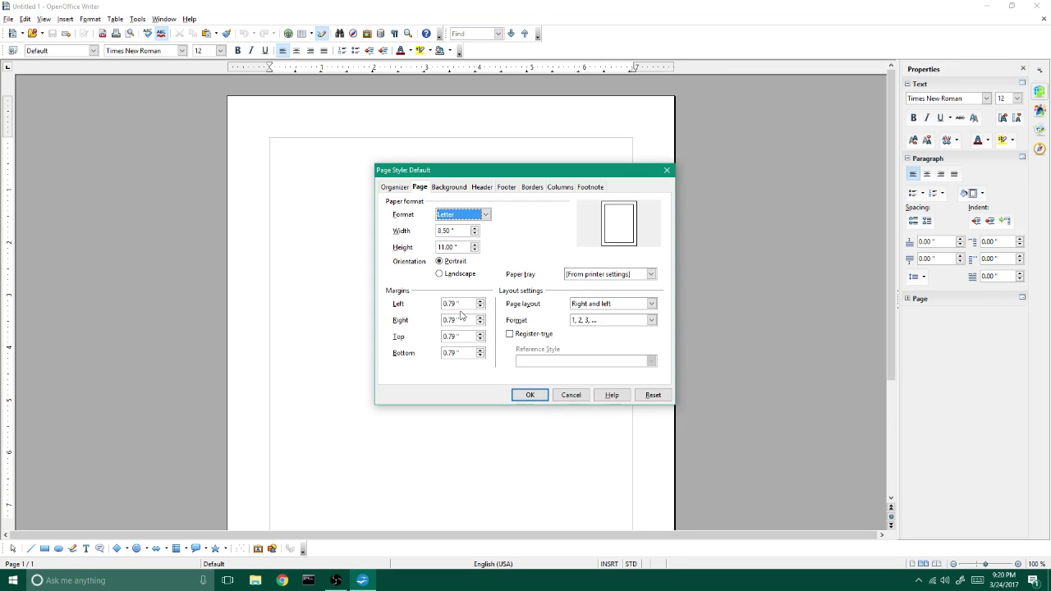
pyautogui.moveTo(446, 304); pyautogui.dragTo(456, 305)
pyautogui.write('25')
pyautogui.moveTo(457, 320); pyautogui.dragTo(448, 353)
pyautogui.write('252525')
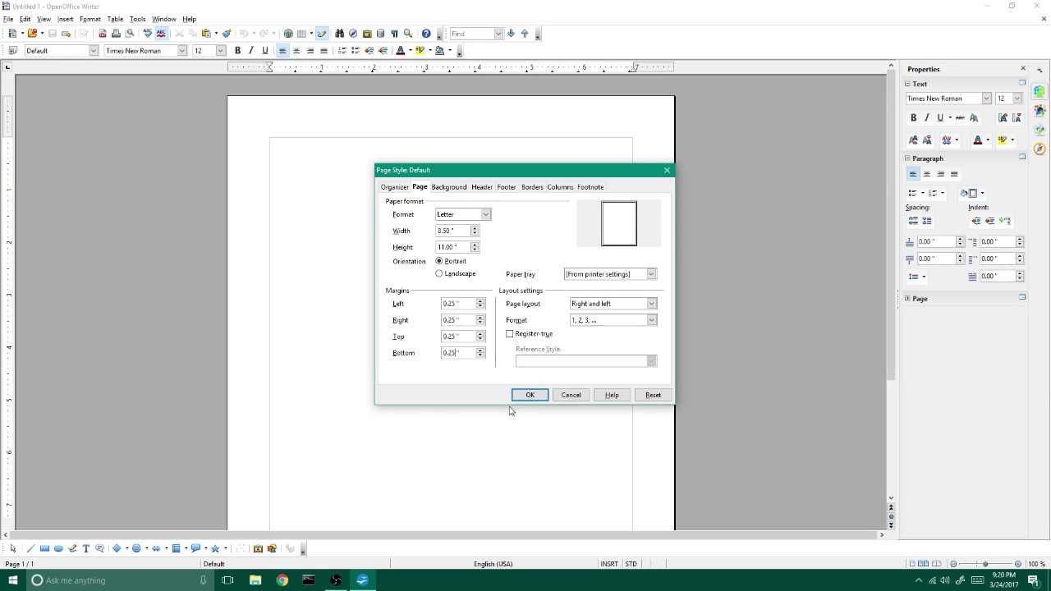
pyautogui.click(529, 396)
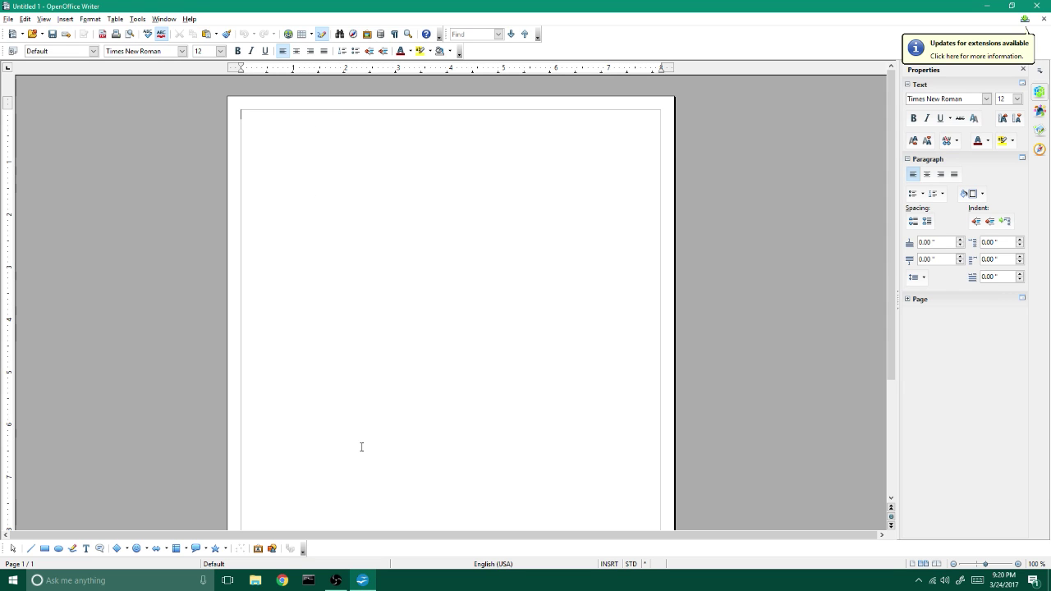
# - Insert a Fontwork object in the Favorite 2 style from the Fontwork Gallery
pyautogui.click(258, 550)
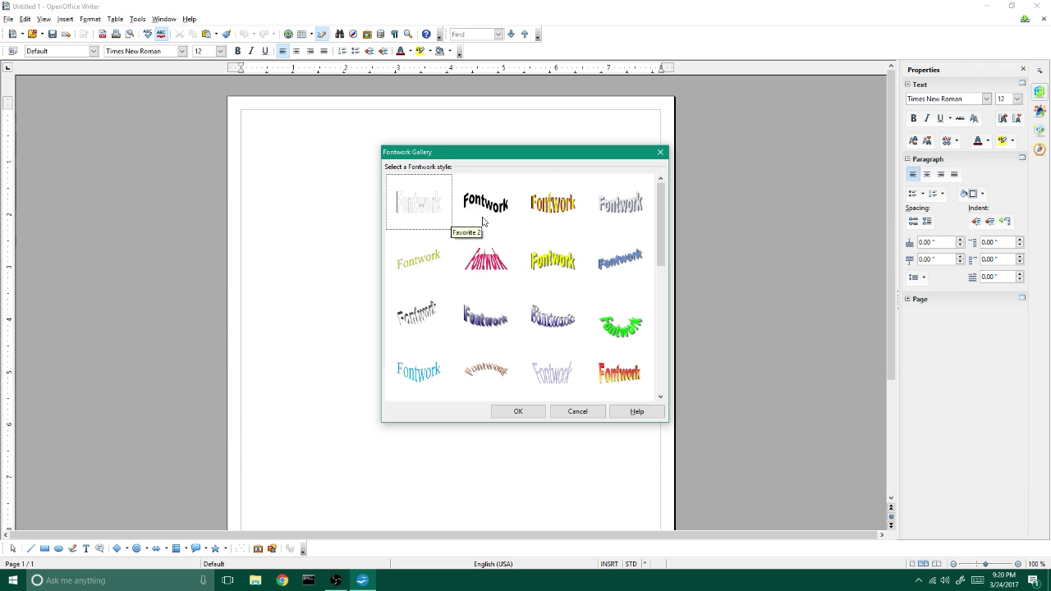
pyautogui.click(483, 221)
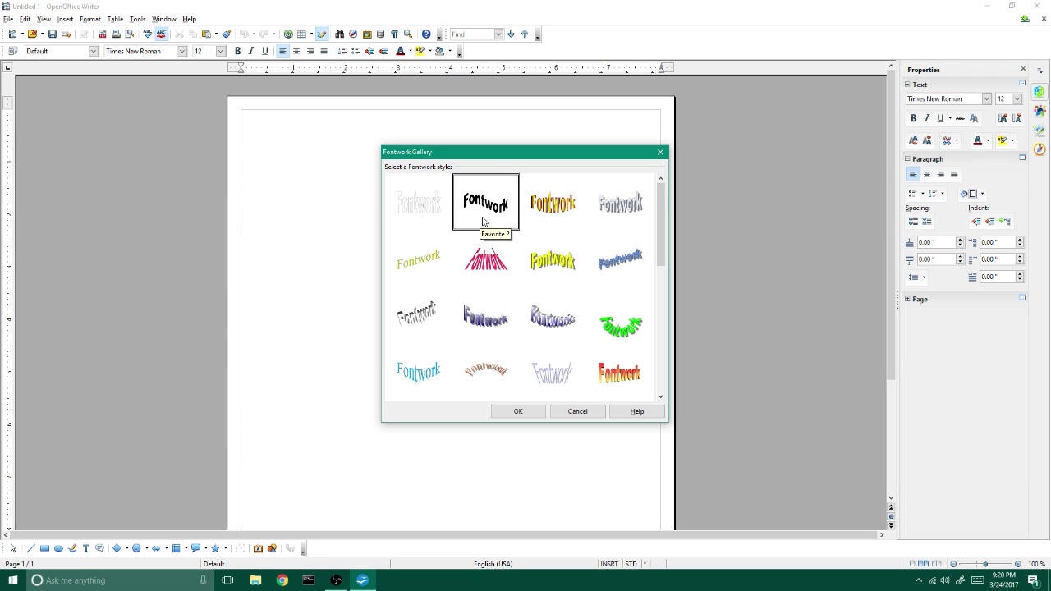
pyautogui.click(519, 412)
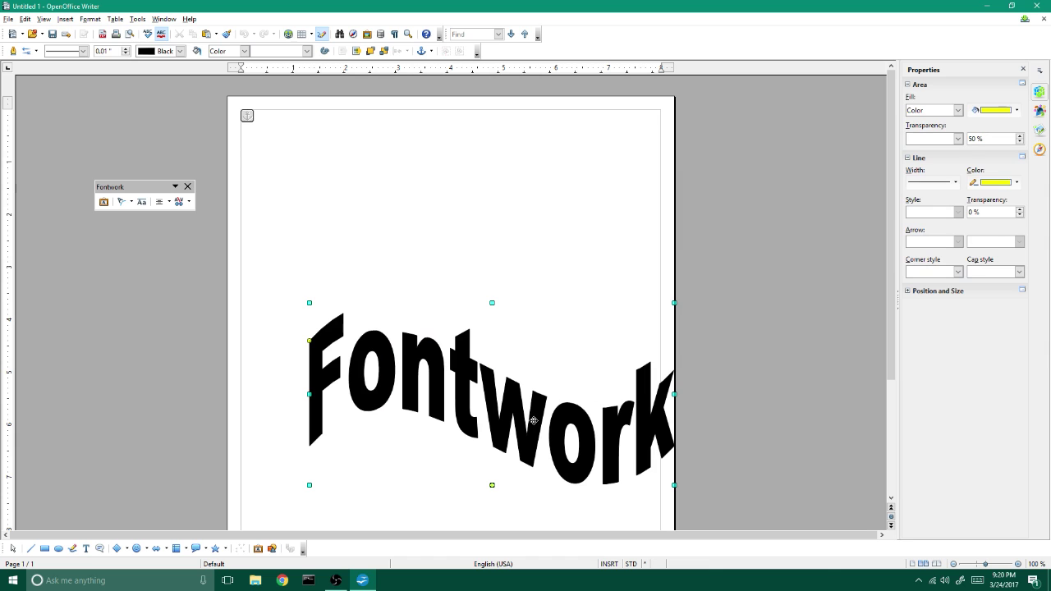
# - Move the Fontwork object up inside the page margins and set its wrap to Optimal Page Wrap
pyautogui.moveTo(534, 420); pyautogui.dragTo(502, 375)
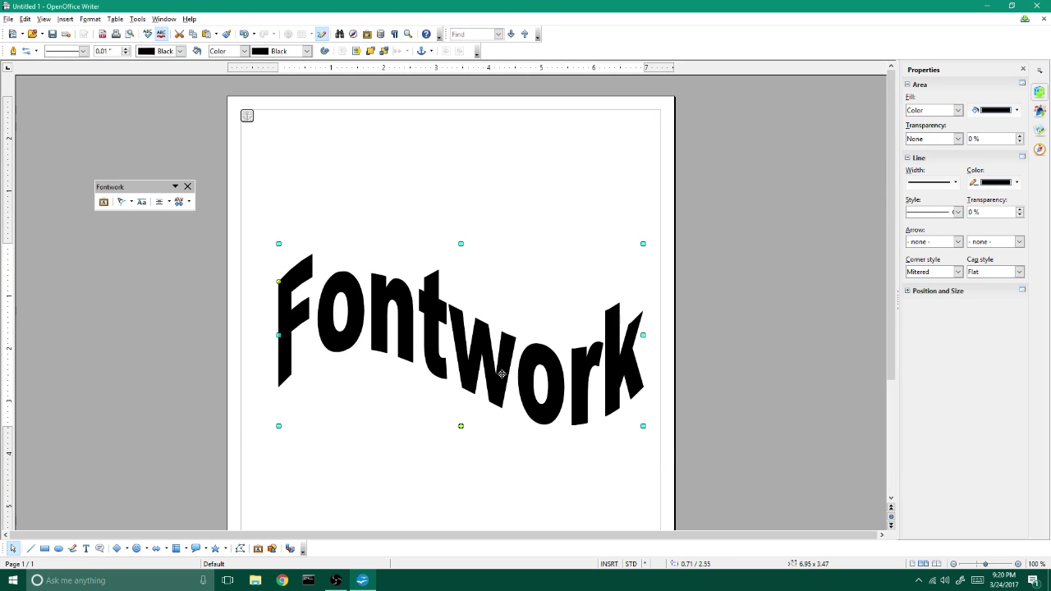
pyautogui.rightClick(503, 375)
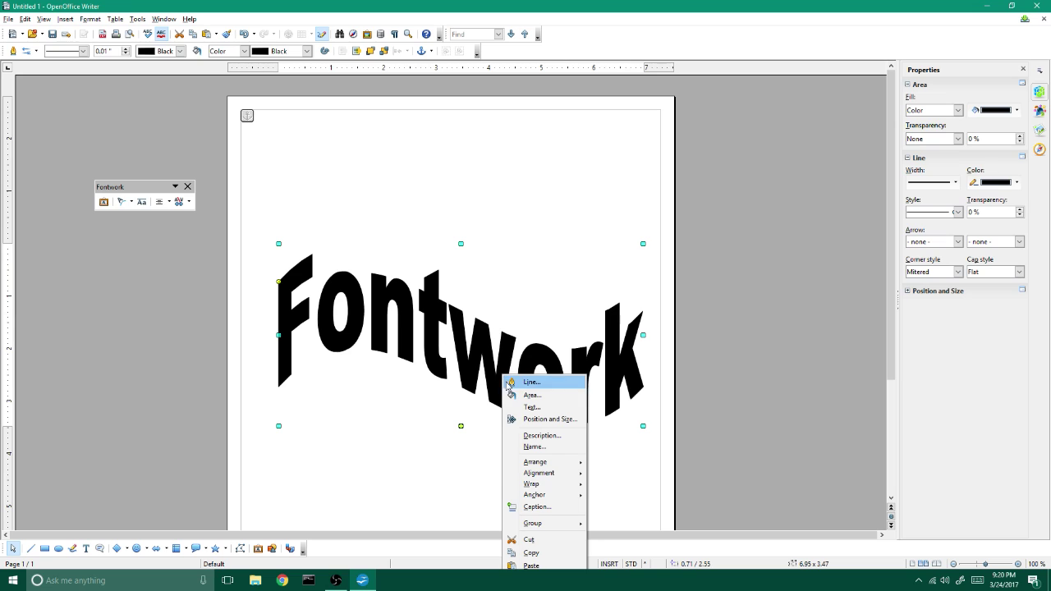
pyautogui.moveTo(535, 491)
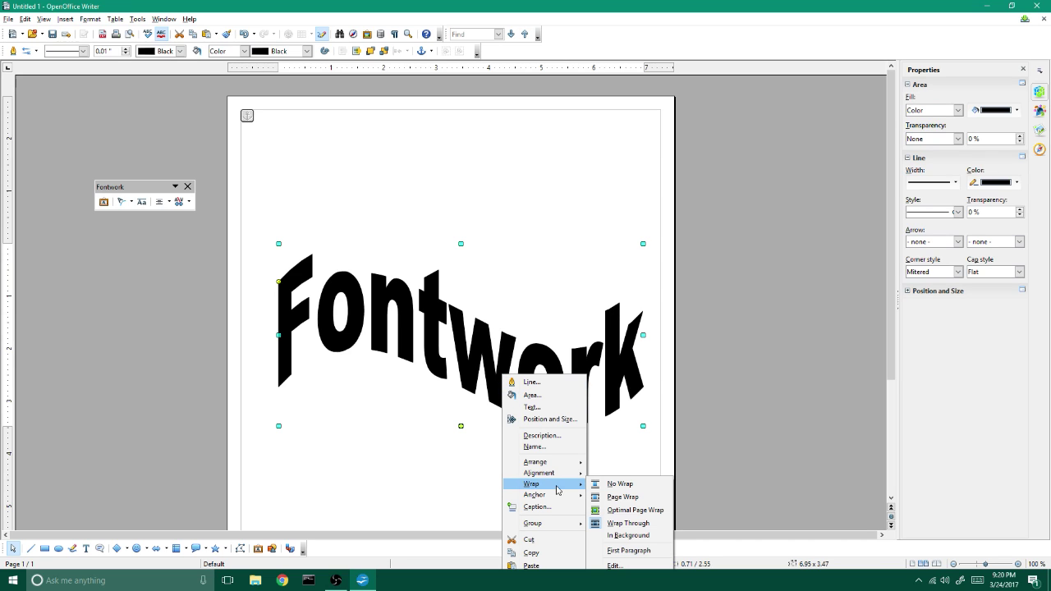
pyautogui.click(640, 511)
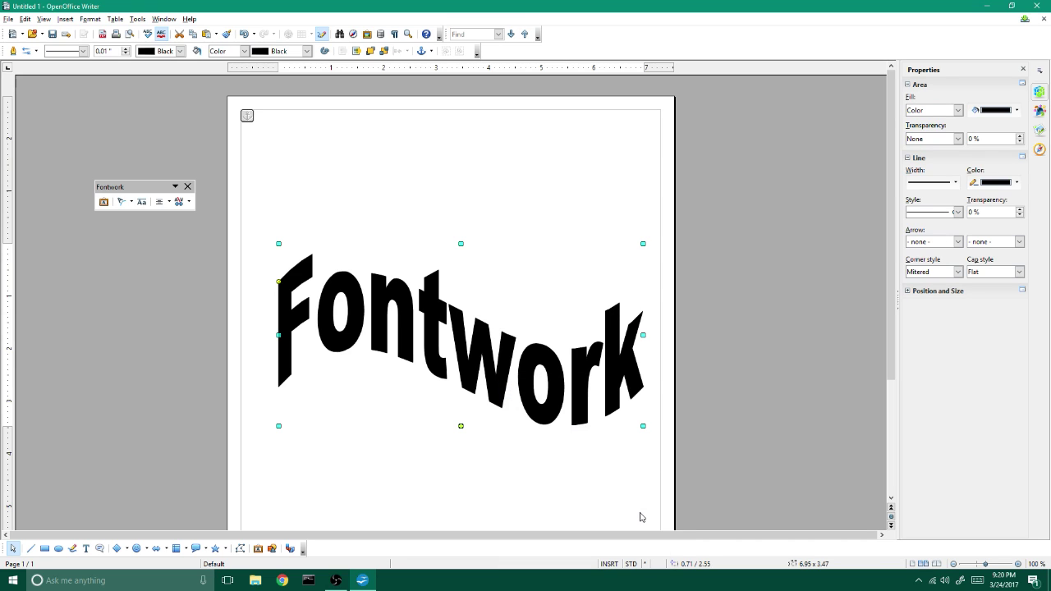
pyautogui.moveTo(618, 374); pyautogui.dragTo(603, 334)
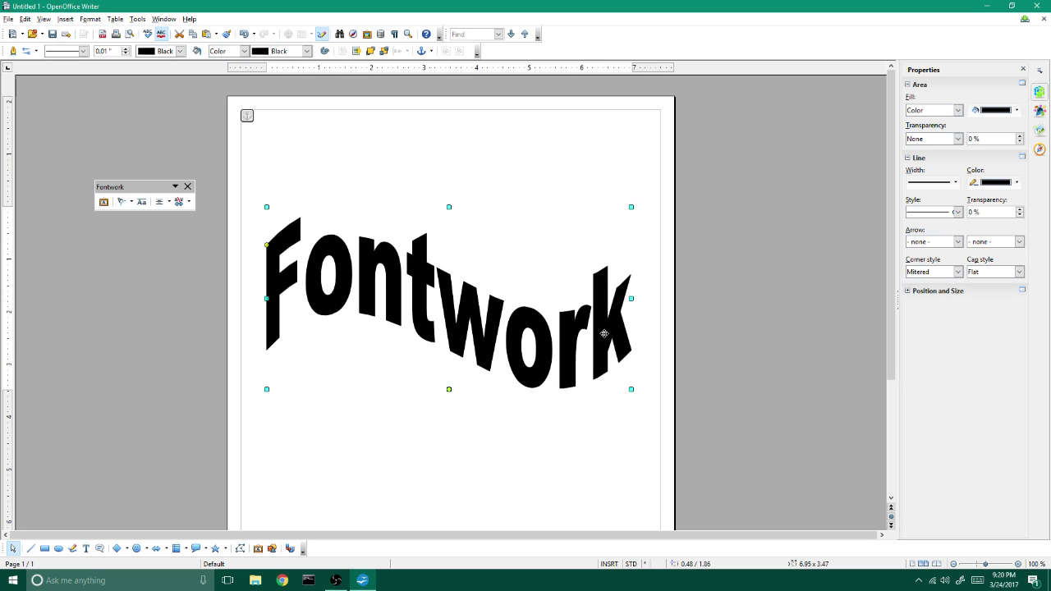
# - Change the Fontwork shape to Plain Text and replace its text with five lines, each holding a single underscore
pyautogui.click(126, 204)
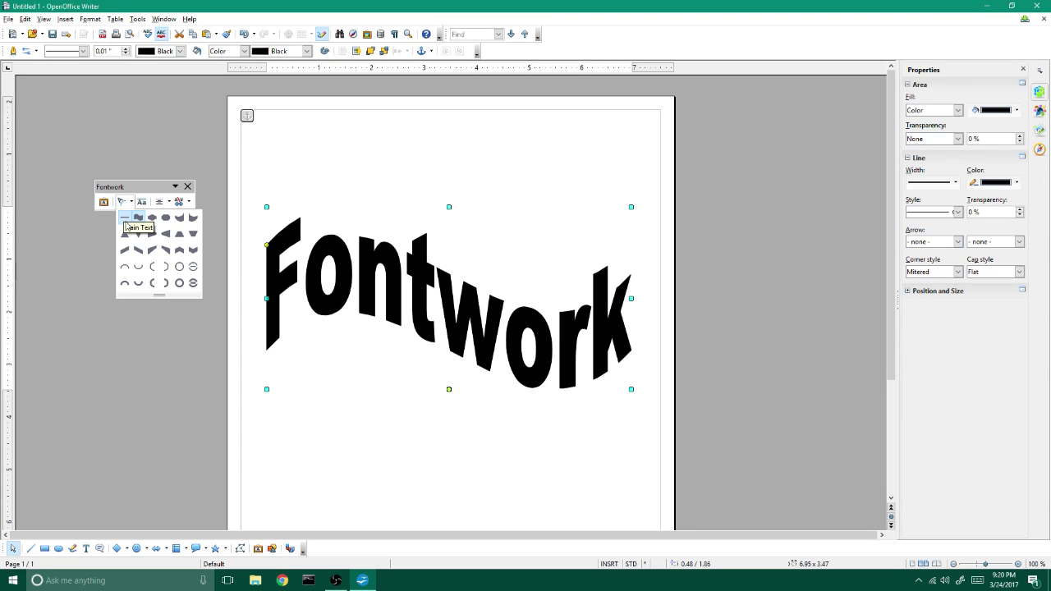
pyautogui.click(125, 223)
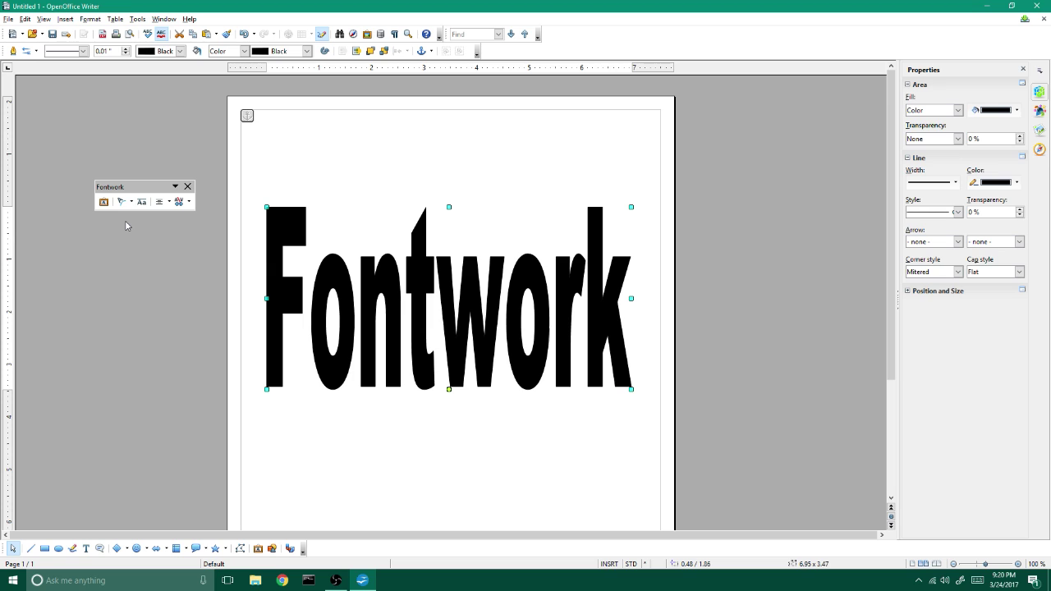
pyautogui.doubleClick(461, 321)
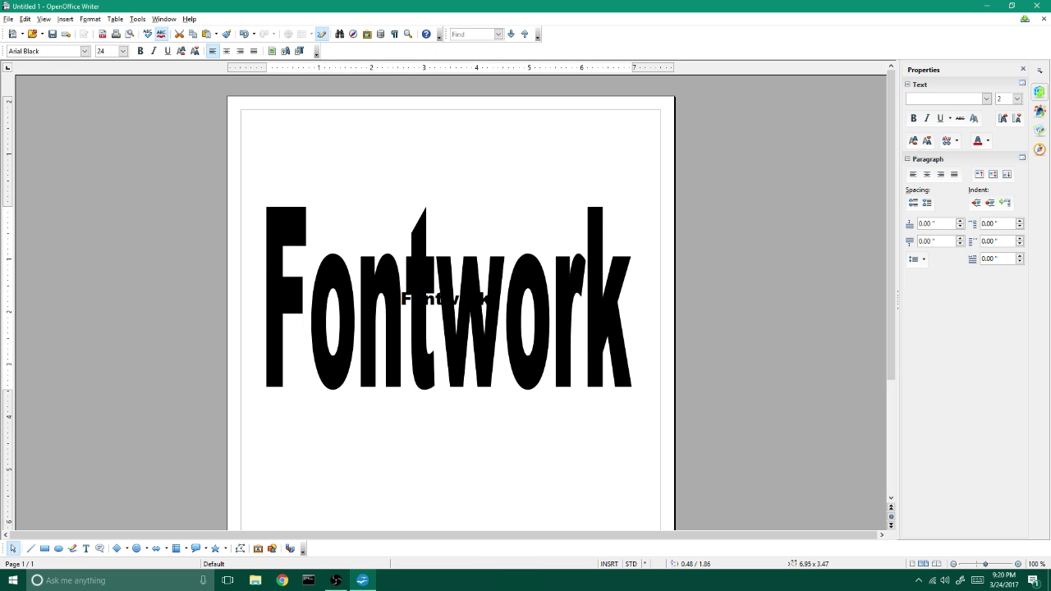
pyautogui.hotkey('shift', 'Left')
pyautogui.hotkey('shift', 'Left')
pyautogui.hotkey('shift', 'Left')
pyautogui.hotkey('shift', 'Left')
pyautogui.hotkey('shift', 'Left')
pyautogui.hotkey('shift', 'Left')
pyautogui.hotkey('shift', 'Left')
pyautogui.hotkey('shift', 'Left')
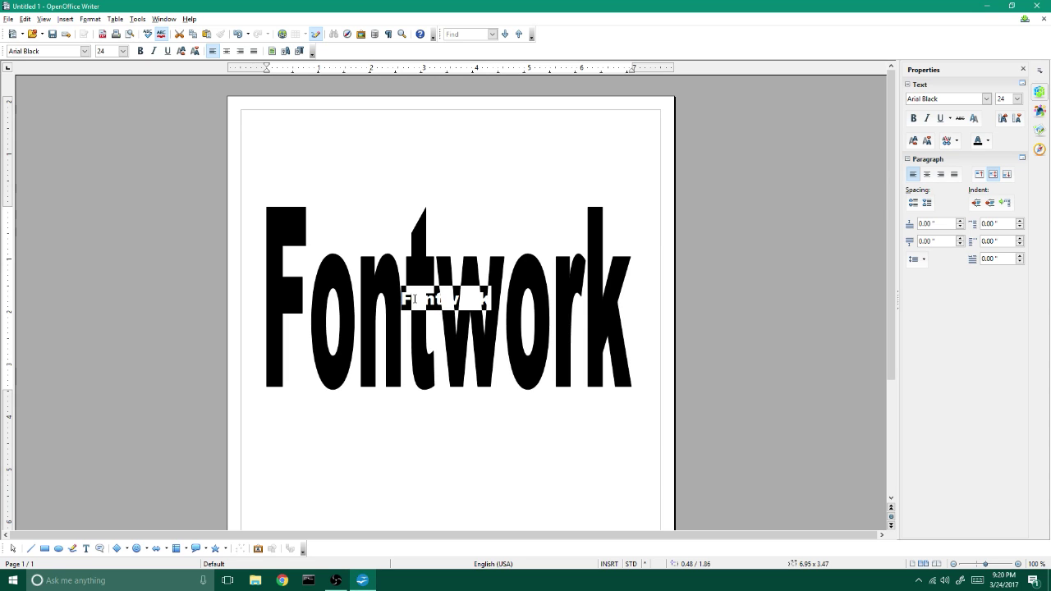
pyautogui.press('BackSpace')
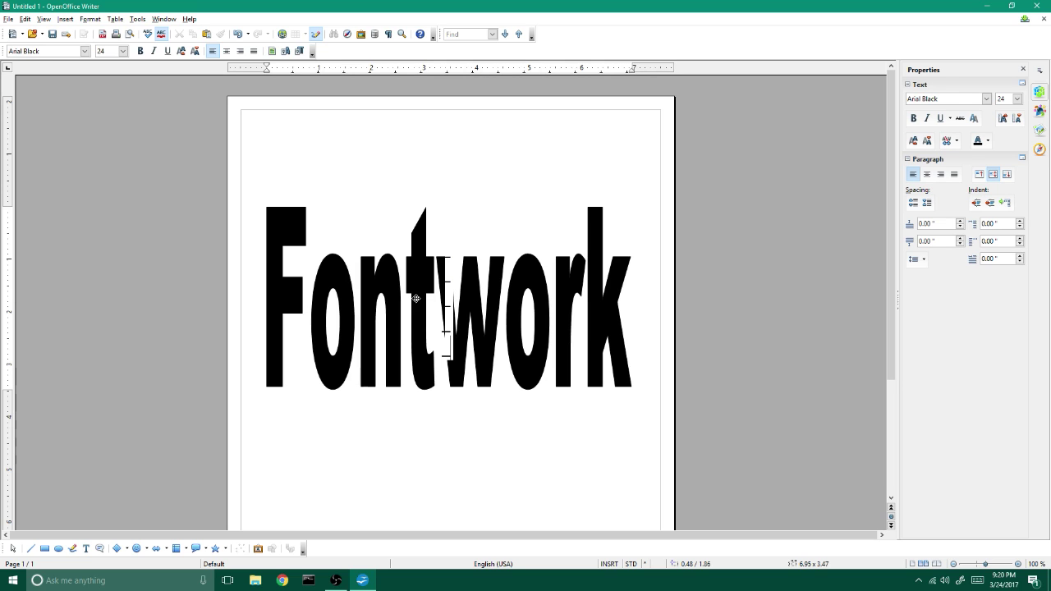
pyautogui.click(523, 449)
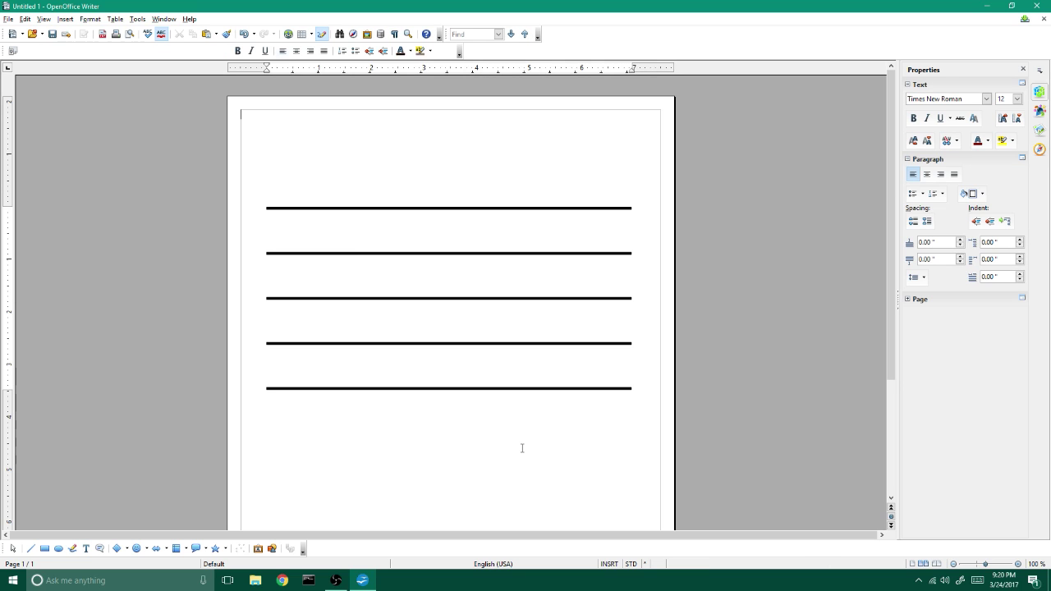
# - Set the font size of all the underscores in the Fontwork text to 6
pyautogui.doubleClick(551, 389)
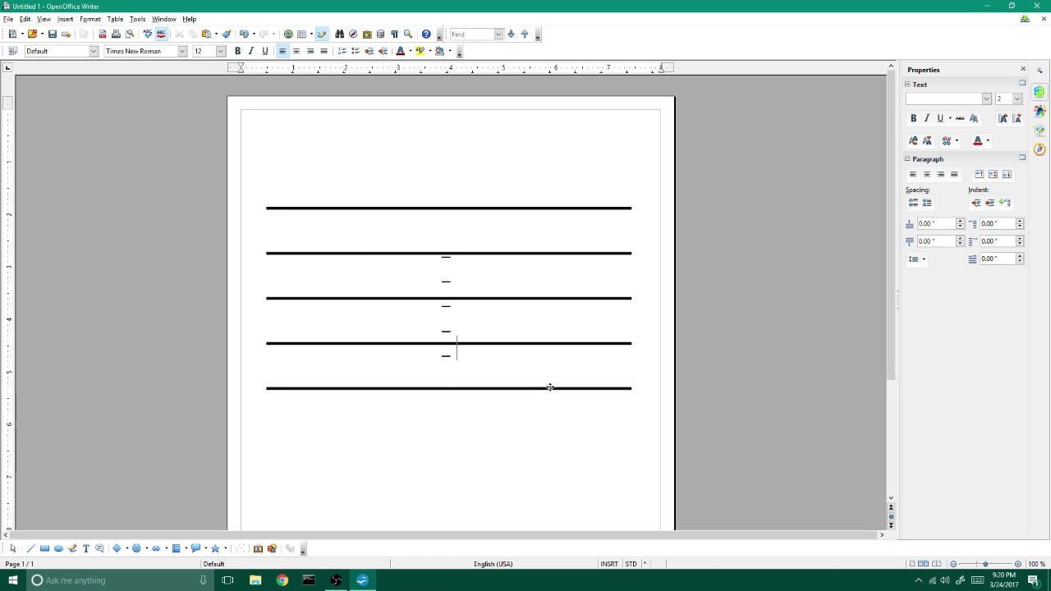
pyautogui.click(564, 400)
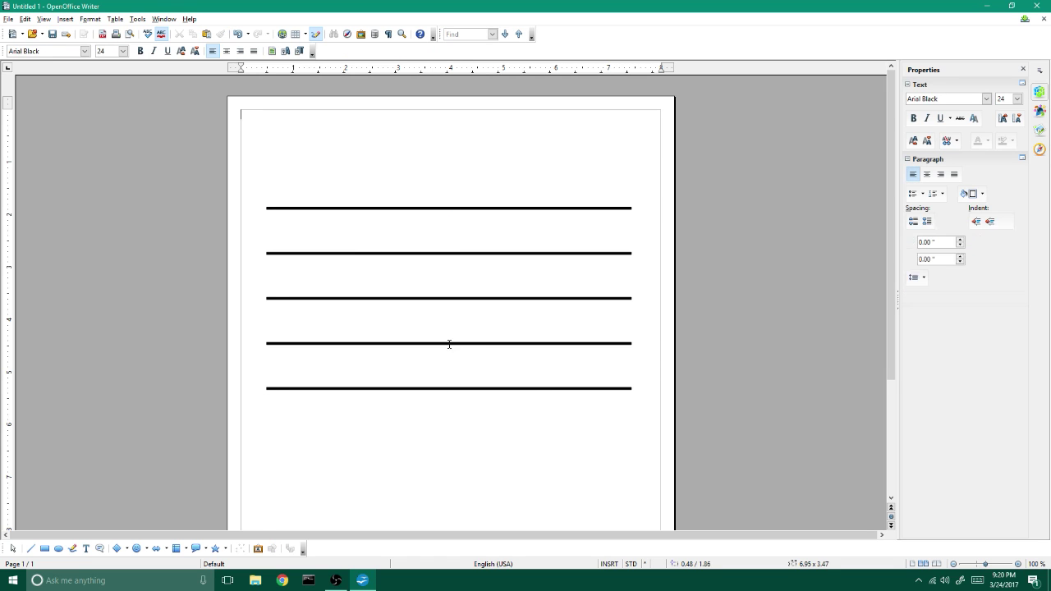
pyautogui.doubleClick(567, 387)
pyautogui.moveTo(450, 355); pyautogui.dragTo(429, 253)
pyautogui.click(1017, 99)
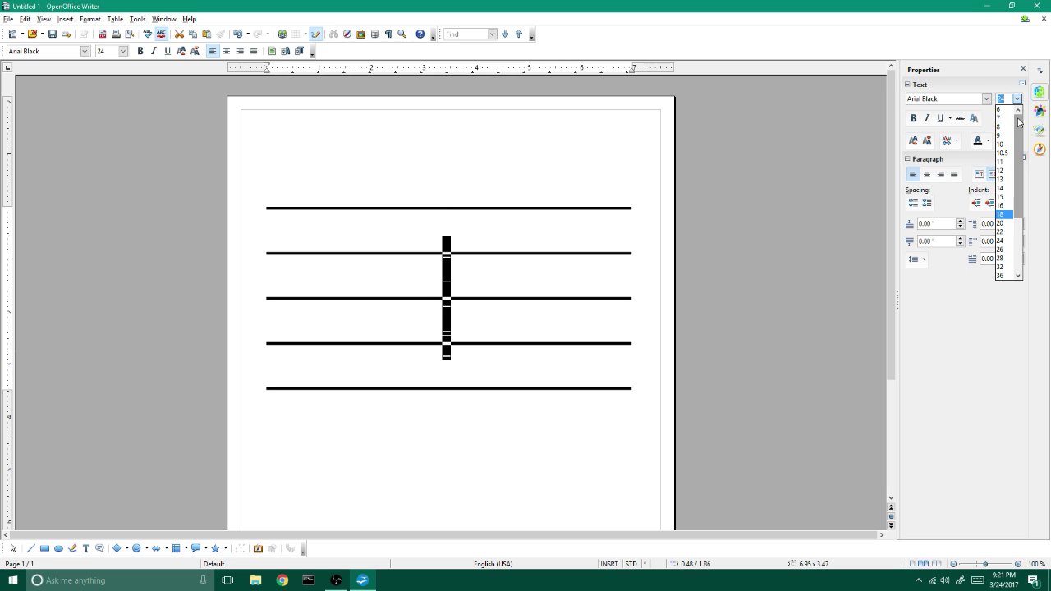
pyautogui.click(1001, 109)
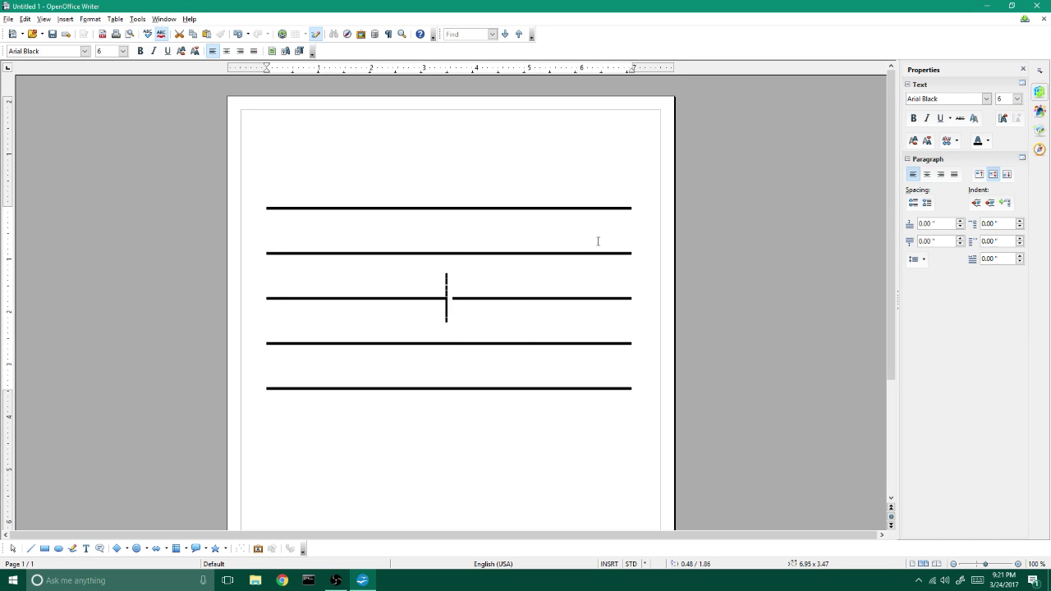
# - Append more single-underscore lines to the Fontwork text, making about 30 lines in total
pyautogui.press('Right')
pyautogui.write('__________')
pyautogui.click(572, 485)
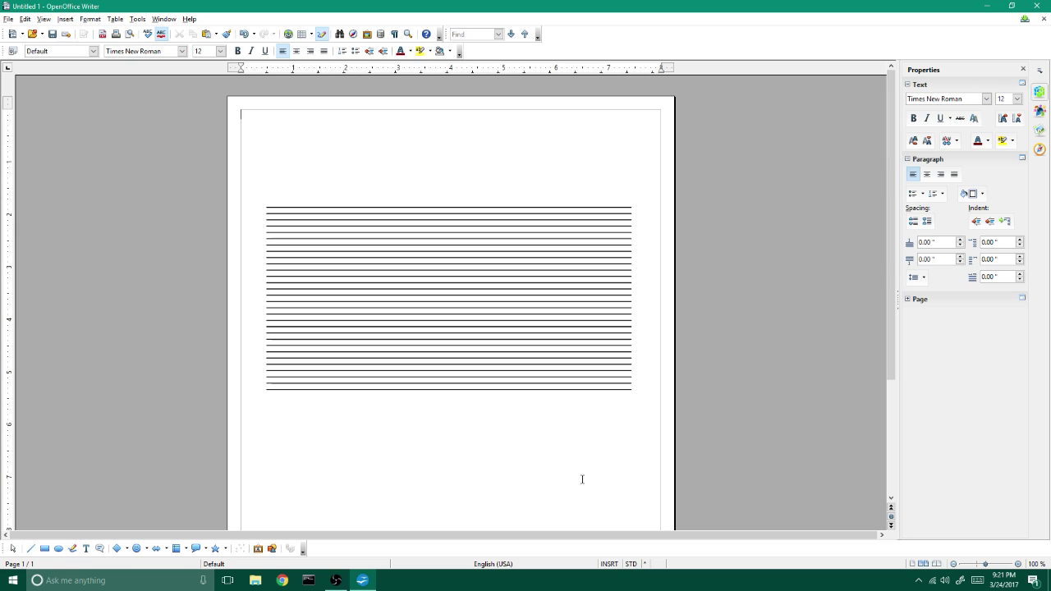
# - Move the lined Fontwork to the bottom margin and stretch it to fill the page margins, about 7.99 by 10.47 inches
pyautogui.click(620, 245)
pyautogui.scroll(-4, 495, 394)
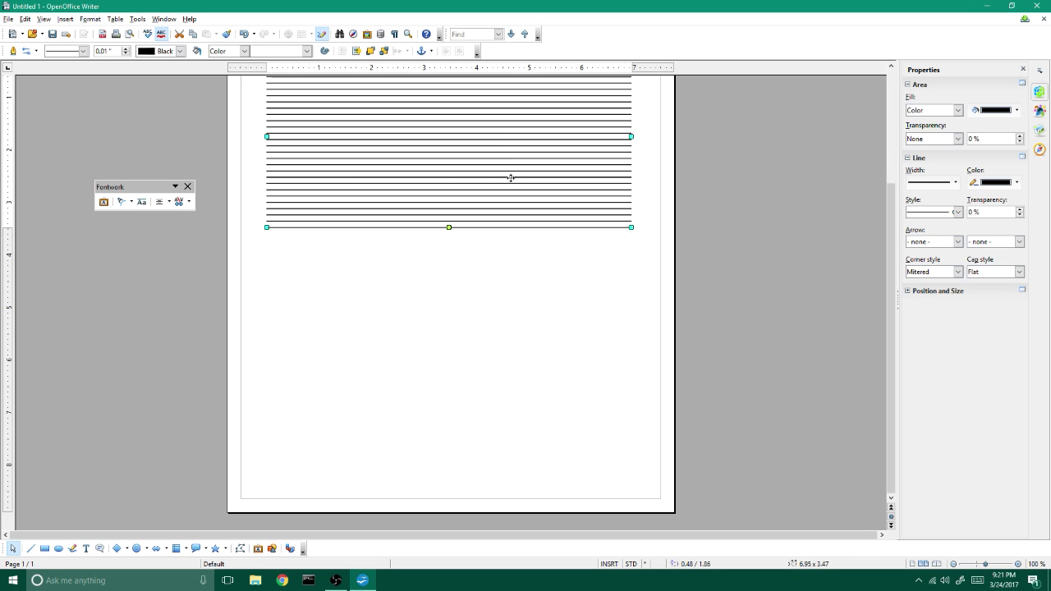
pyautogui.moveTo(511, 179); pyautogui.dragTo(484, 448)
pyautogui.moveTo(605, 407); pyautogui.dragTo(675, 408)
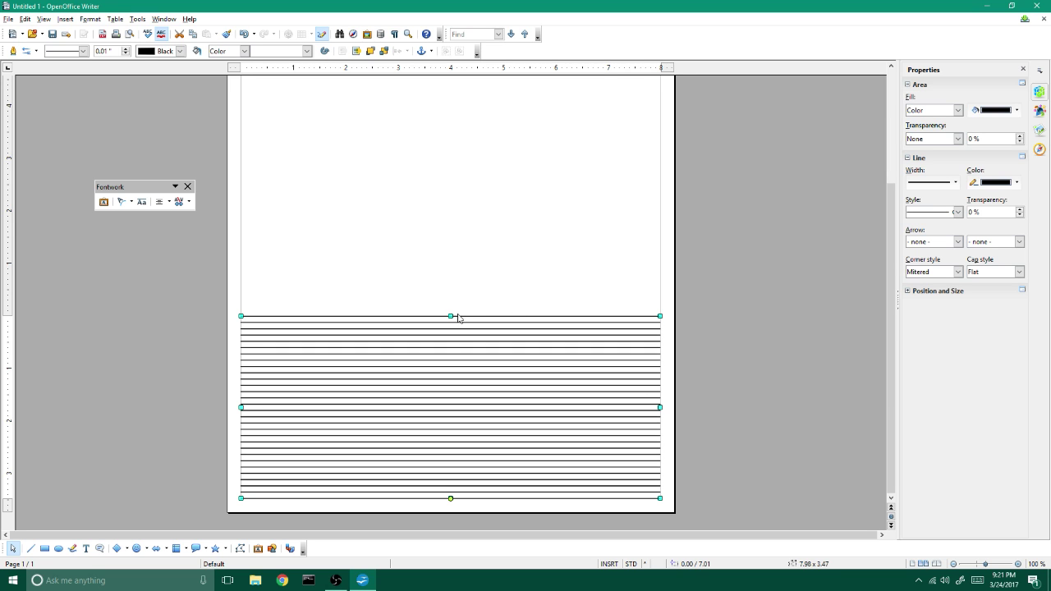
pyautogui.moveTo(450, 316); pyautogui.dragTo(448, 108)
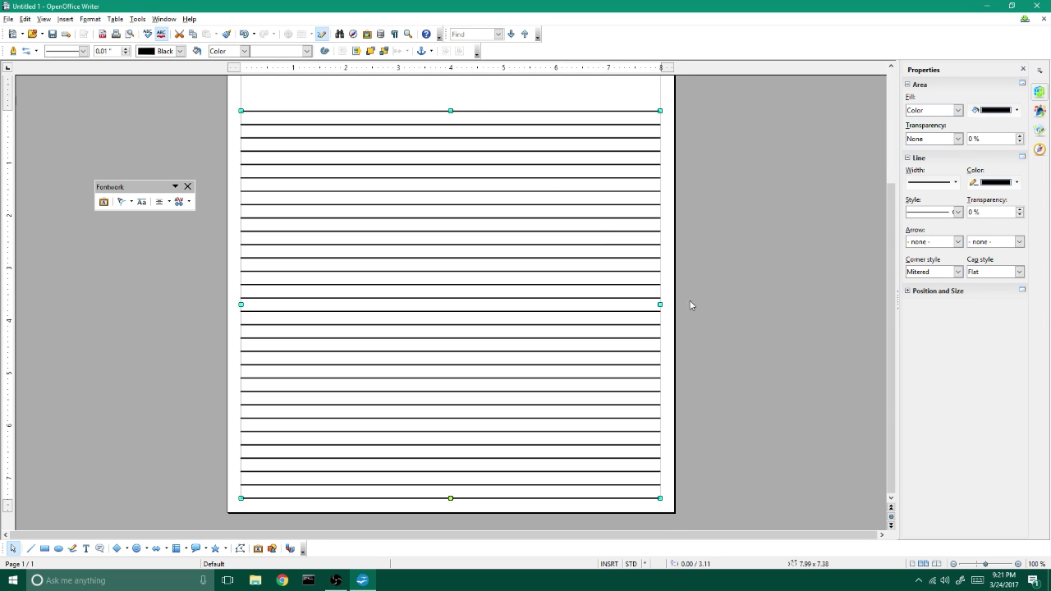
pyautogui.moveTo(450, 274); pyautogui.dragTo(457, 110)
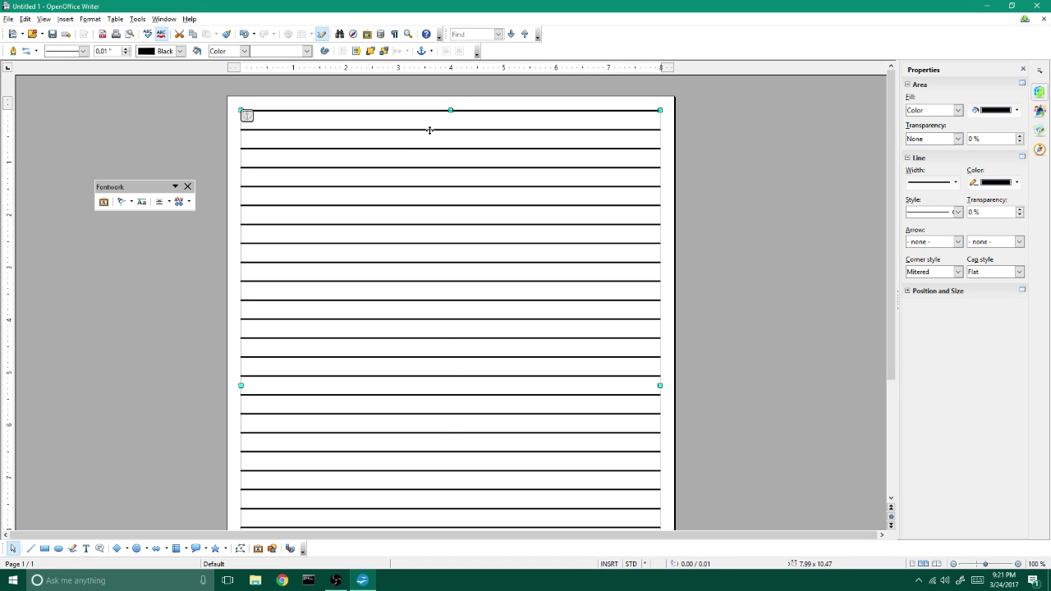
# - Copy several underscore lines within the Fontwork text and paste them at its end to add more ruled lines
pyautogui.press('Escape')
pyautogui.moveTo(449, 456); pyautogui.dragTo(439, 416)
pyautogui.hotkey('ctrl', 'c')
pyautogui.press('Right')
pyautogui.hotkey('ctrl', 'v')
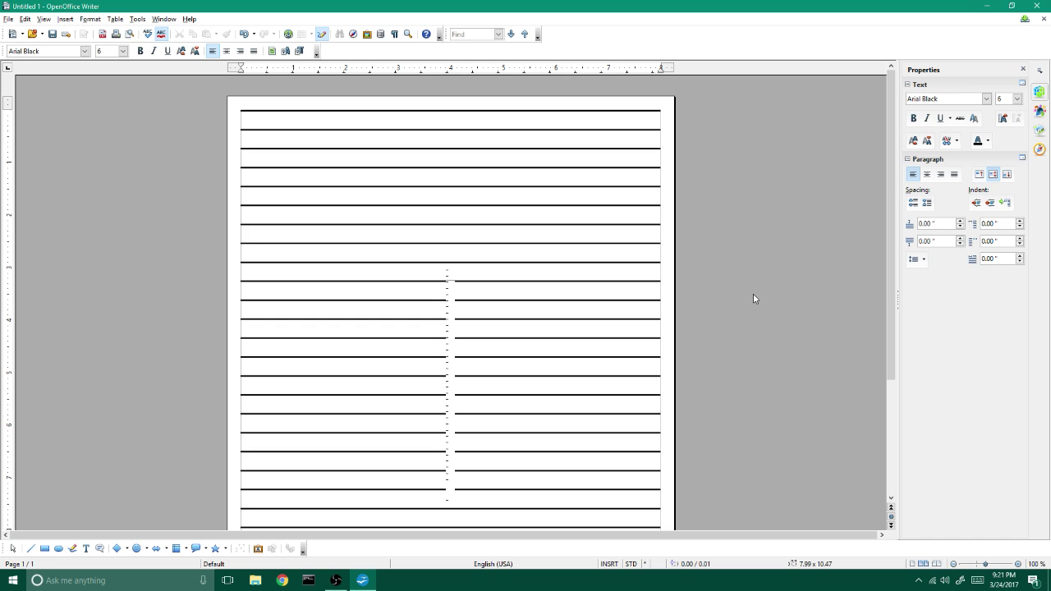
pyautogui.click(753, 295)
# - Copy the whole full-page lined Fontwork object
pyautogui.scroll(-3, 753, 296)
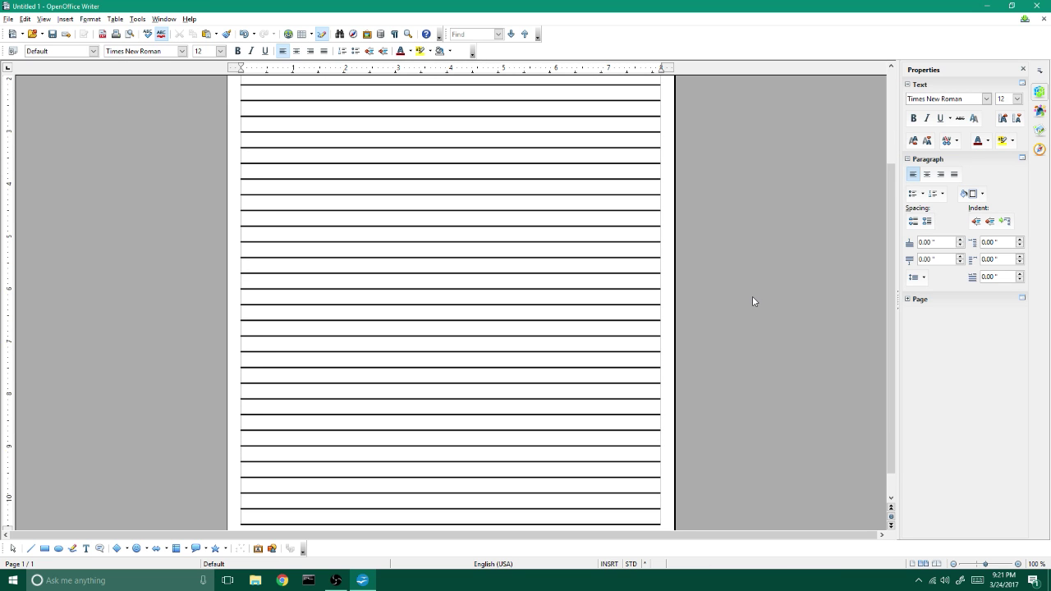
pyautogui.scroll(-1, 753, 298)
pyautogui.scroll(1, 753, 301)
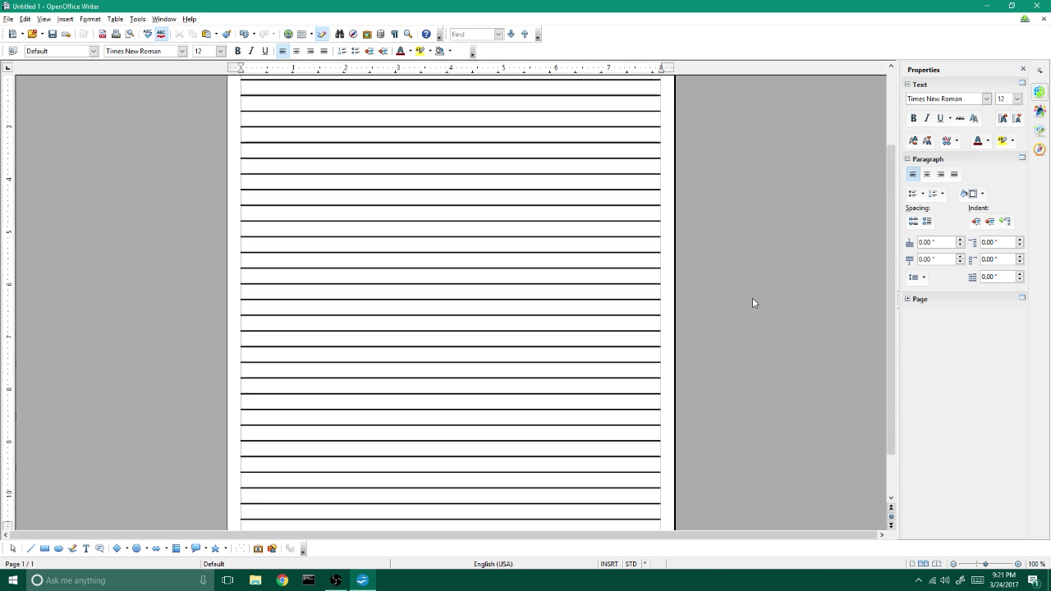
pyautogui.click(617, 251)
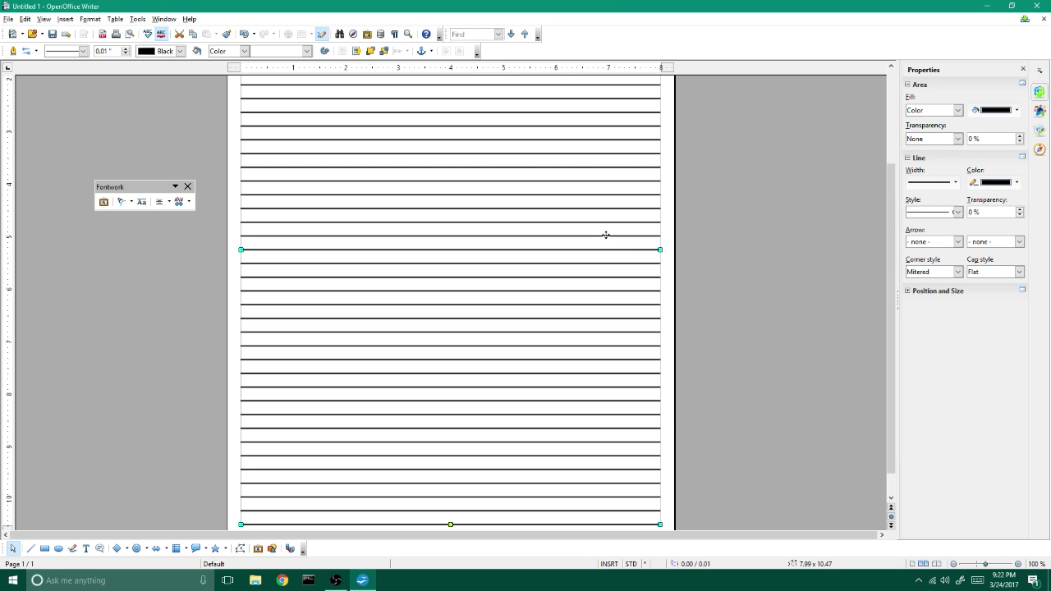
pyautogui.rightClick(606, 236)
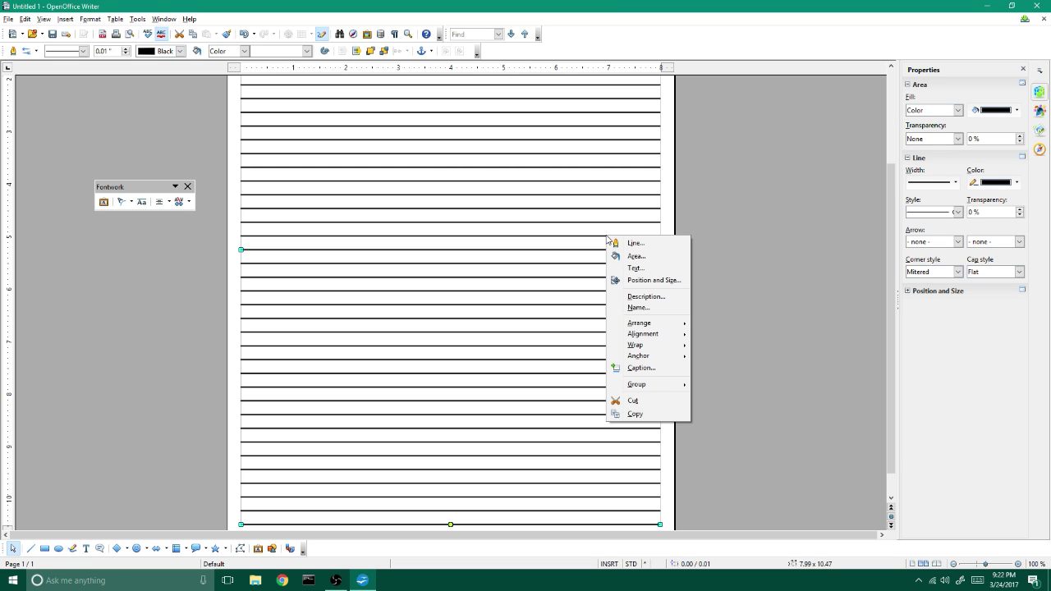
pyautogui.click(637, 414)
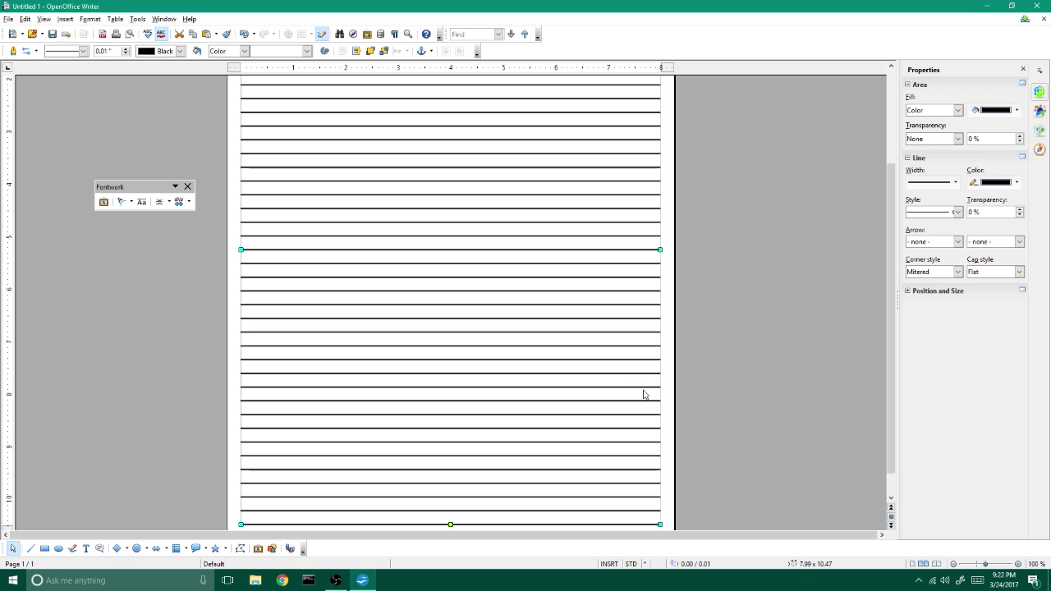
# - Set both the line color and the fill color of the full-page horizontal-line Fontwork to Red 3
pyautogui.click(1007, 183)
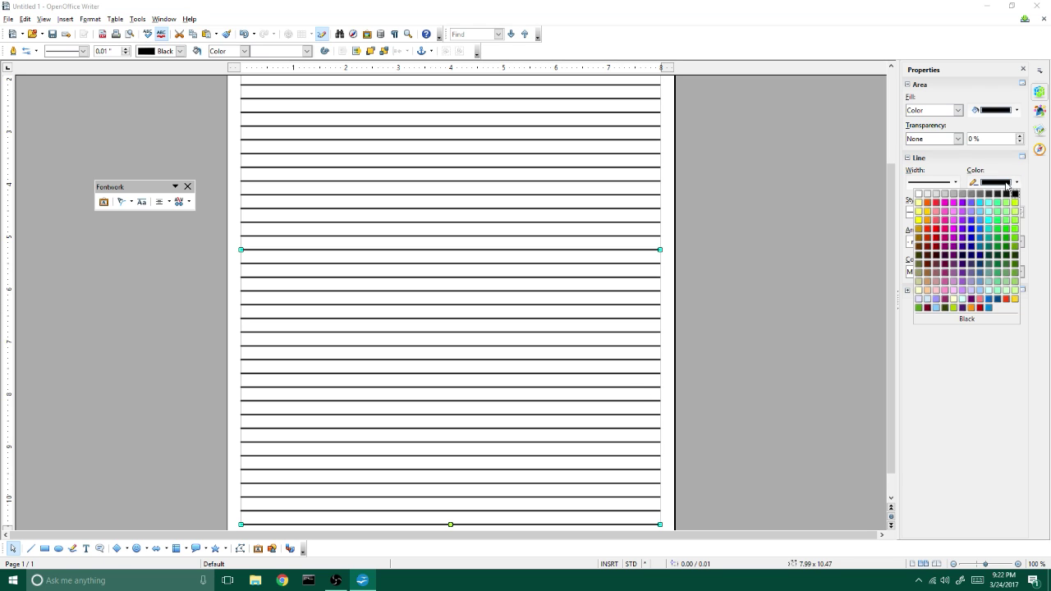
pyautogui.click(937, 211)
pyautogui.click(1018, 110)
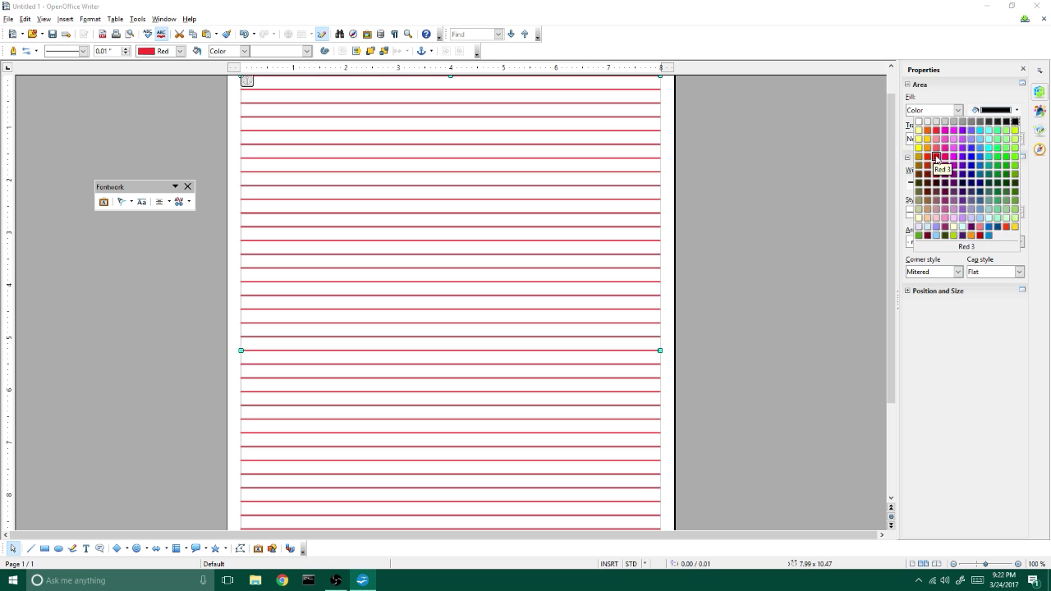
pyautogui.click(937, 156)
pyautogui.click(996, 182)
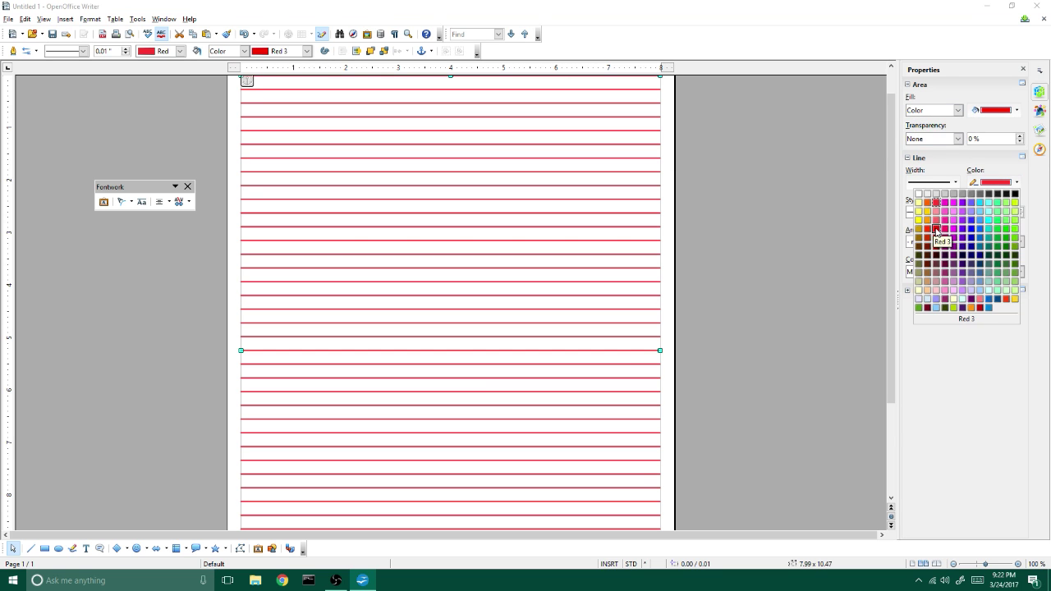
pyautogui.click(936, 229)
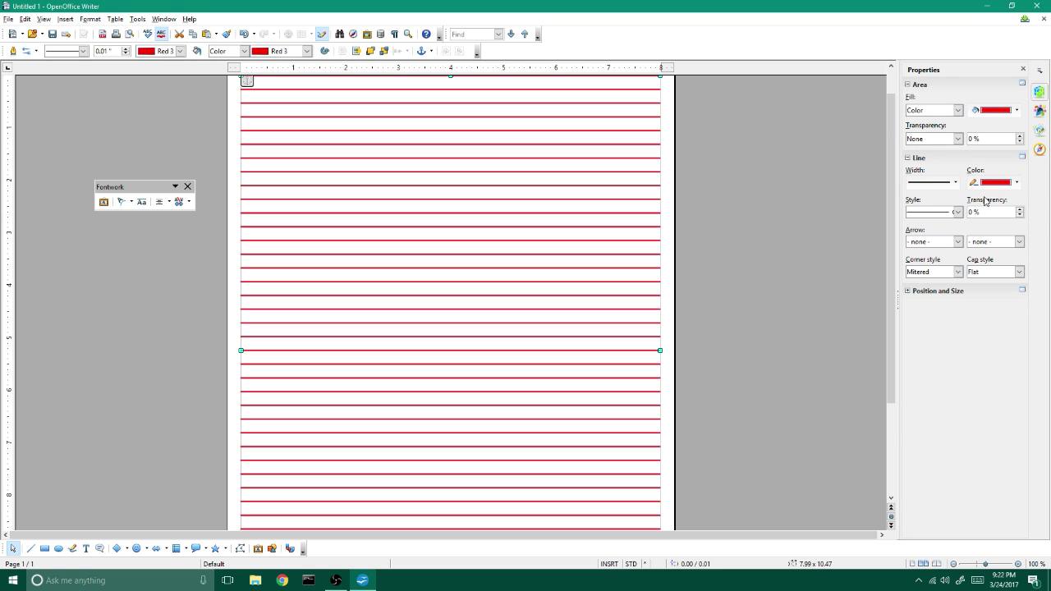
# - Paste the copied black full-page lined Fontwork over the red horizontal lines
pyautogui.click(748, 225)
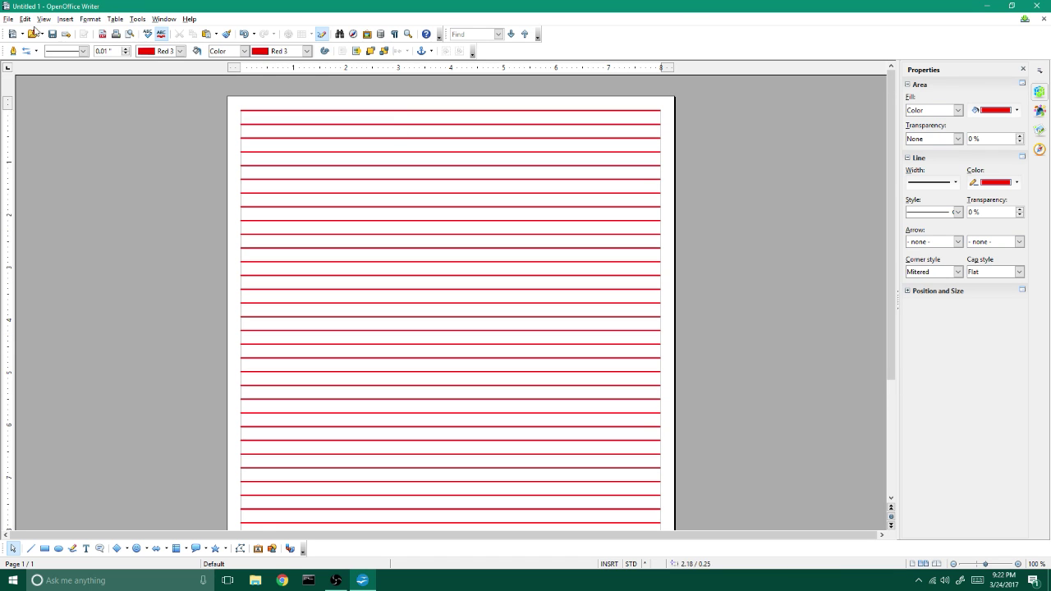
pyautogui.click(12, 18)
pyautogui.click(38, 101)
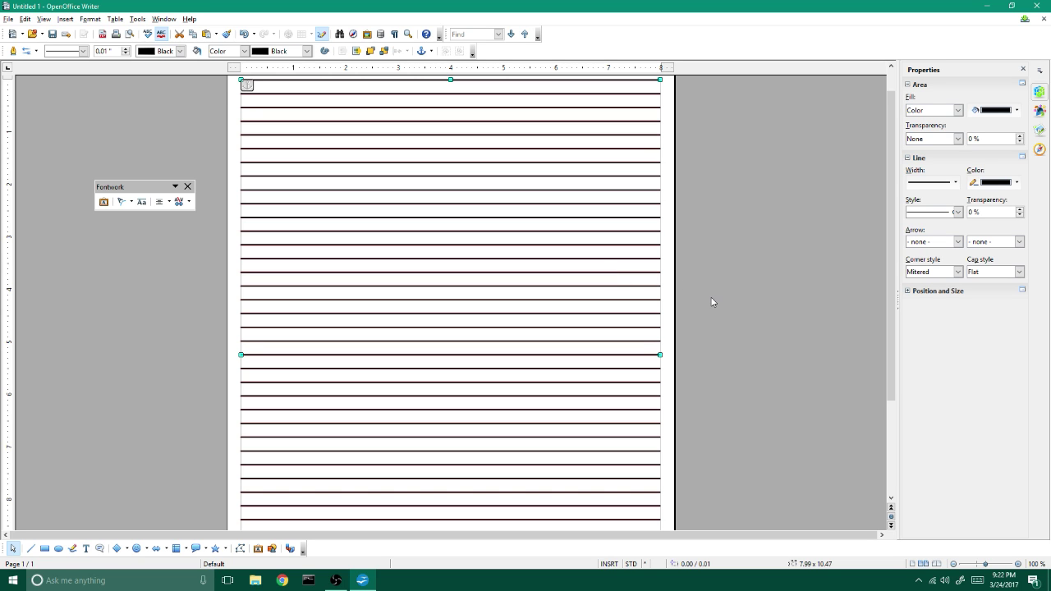
pyautogui.scroll(1, 712, 302)
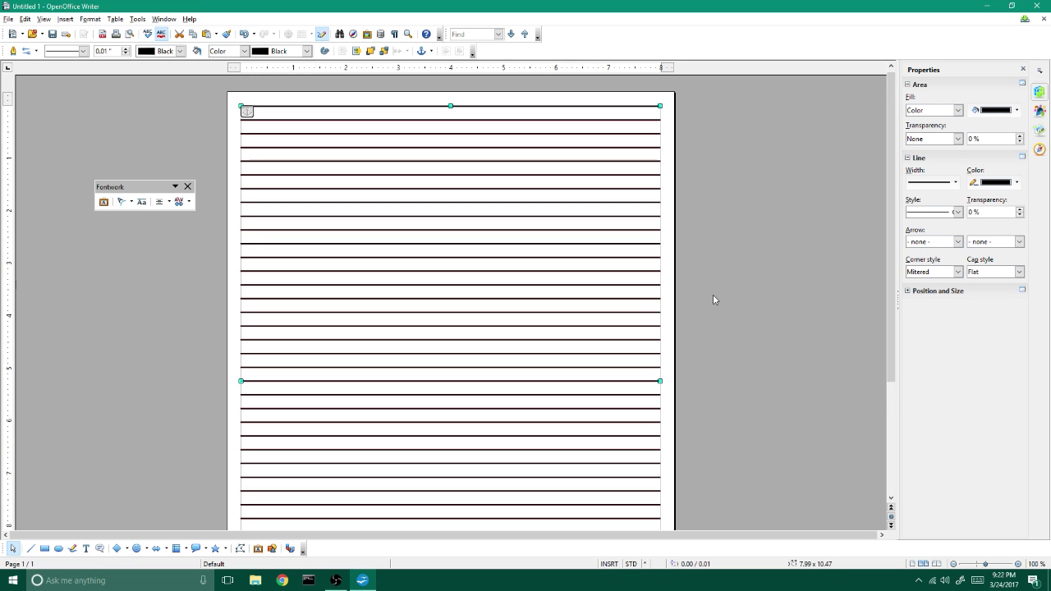
# - Rotate the pasted Fontwork a quarter turn so its lines run vertically, and choose a text wrap option for it
pyautogui.rightClick(647, 120)
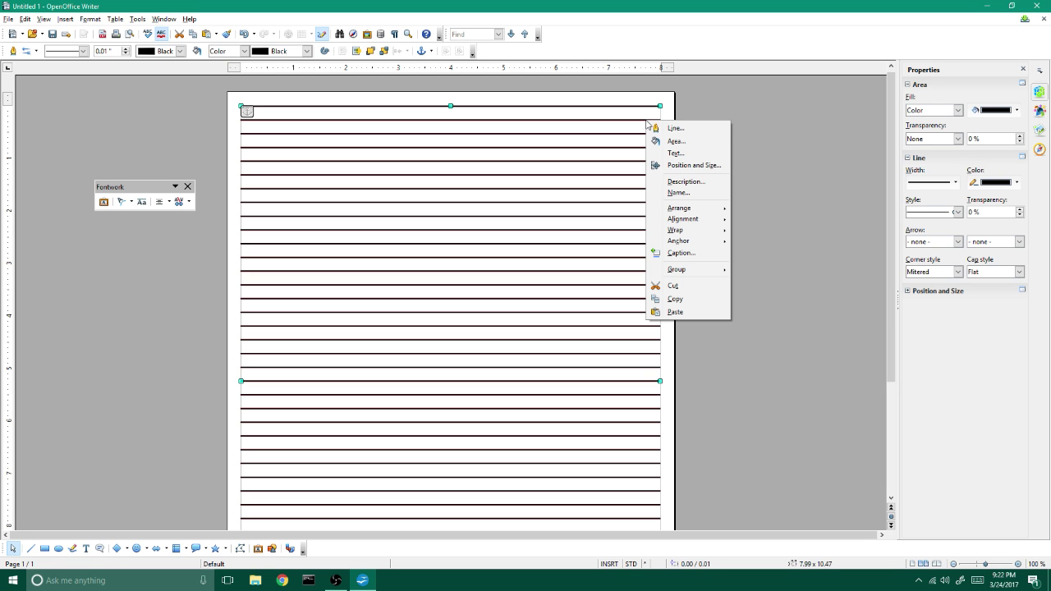
pyautogui.click(724, 167)
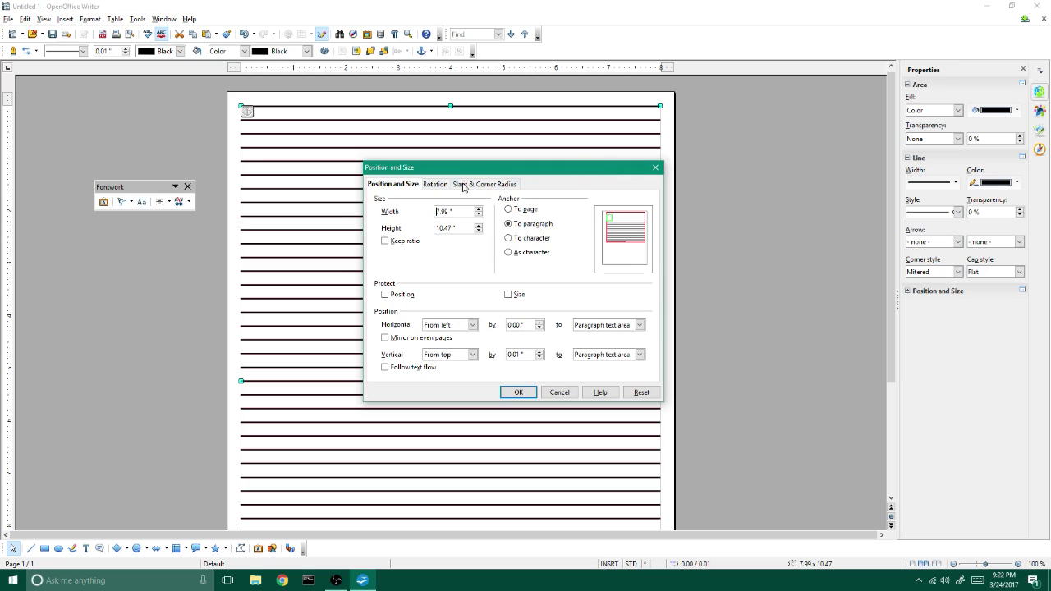
pyautogui.click(435, 184)
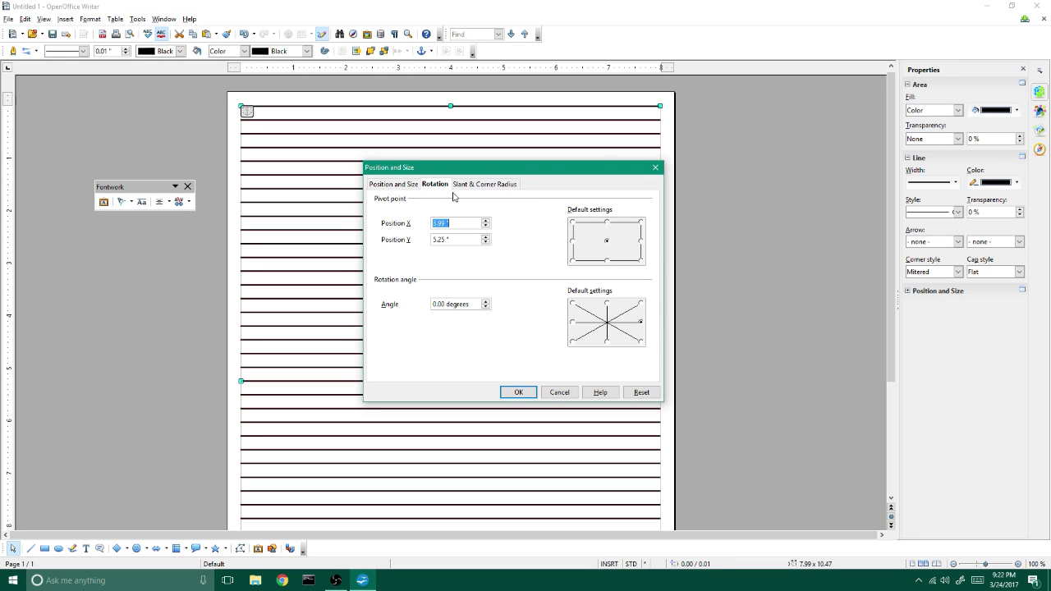
pyautogui.click(607, 303)
pyautogui.click(519, 393)
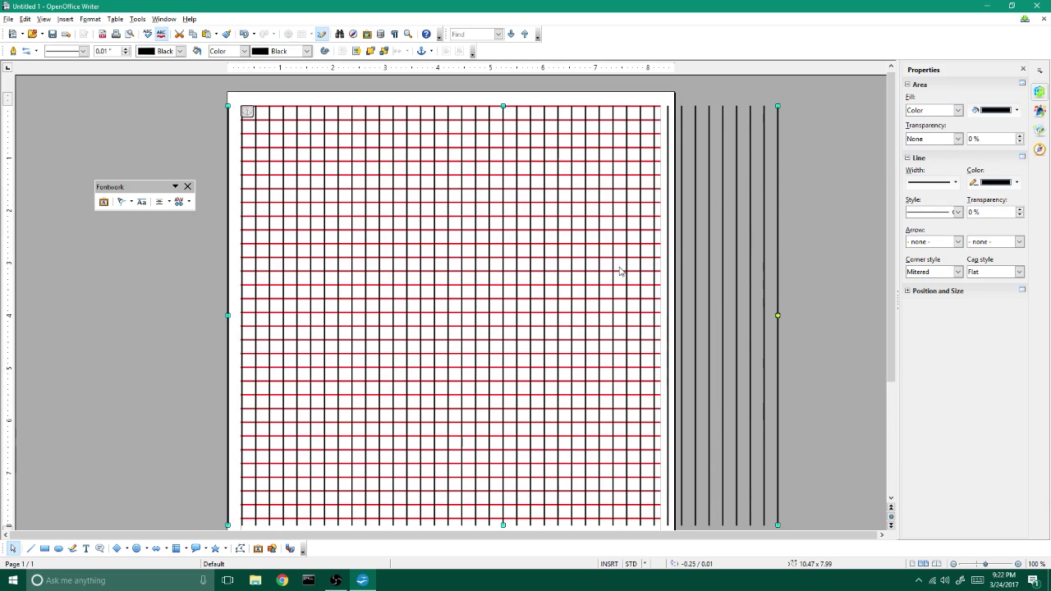
pyautogui.rightClick(270, 156)
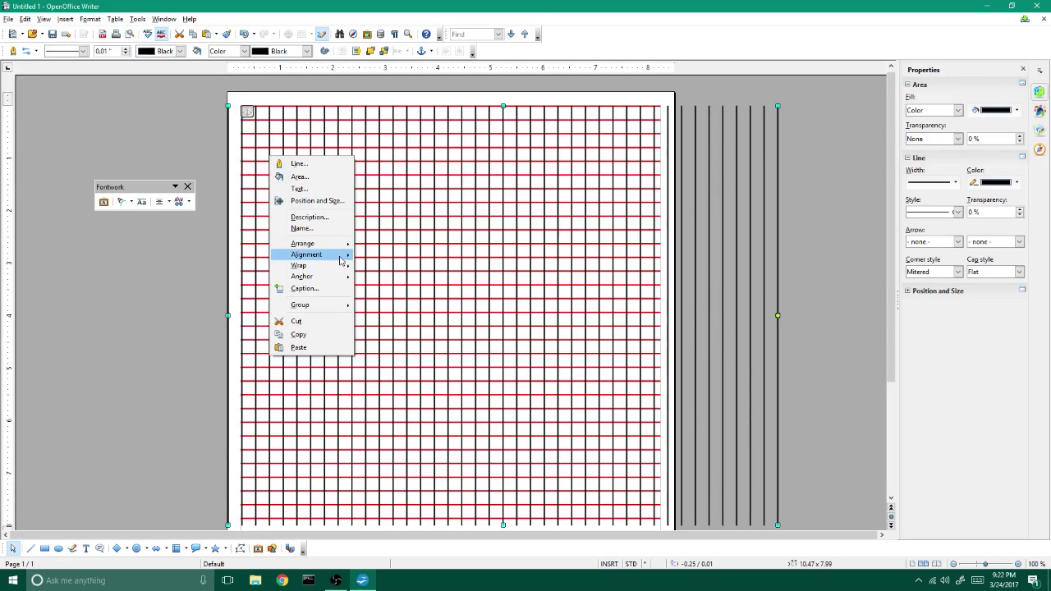
pyautogui.moveTo(334, 267)
pyautogui.click(395, 294)
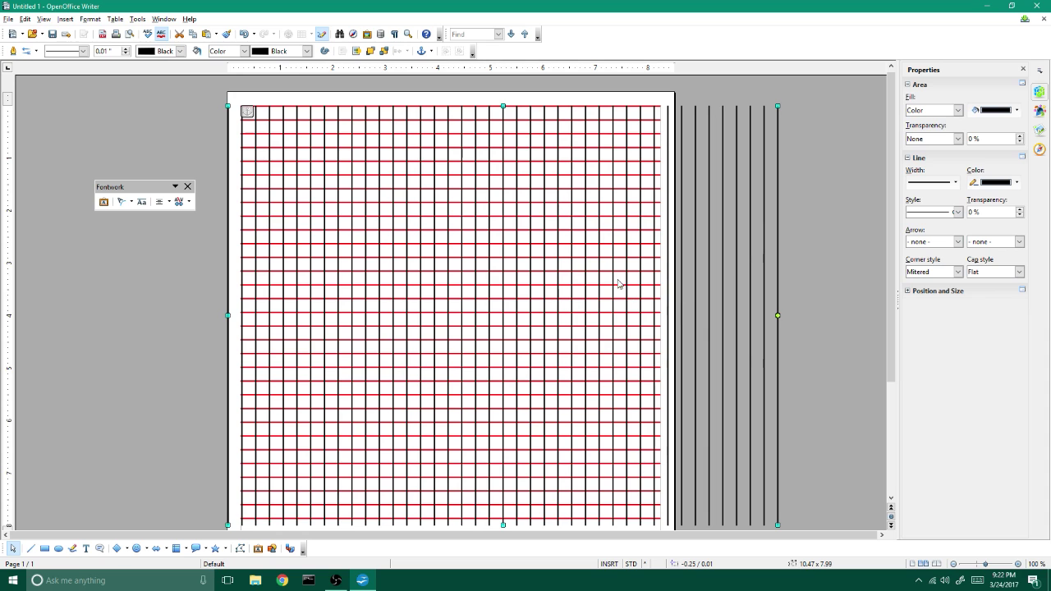
# - Delete a block of underscore lines from the end of the rotated Fontwork's text to reduce its vertical lines
pyautogui.click(532, 438)
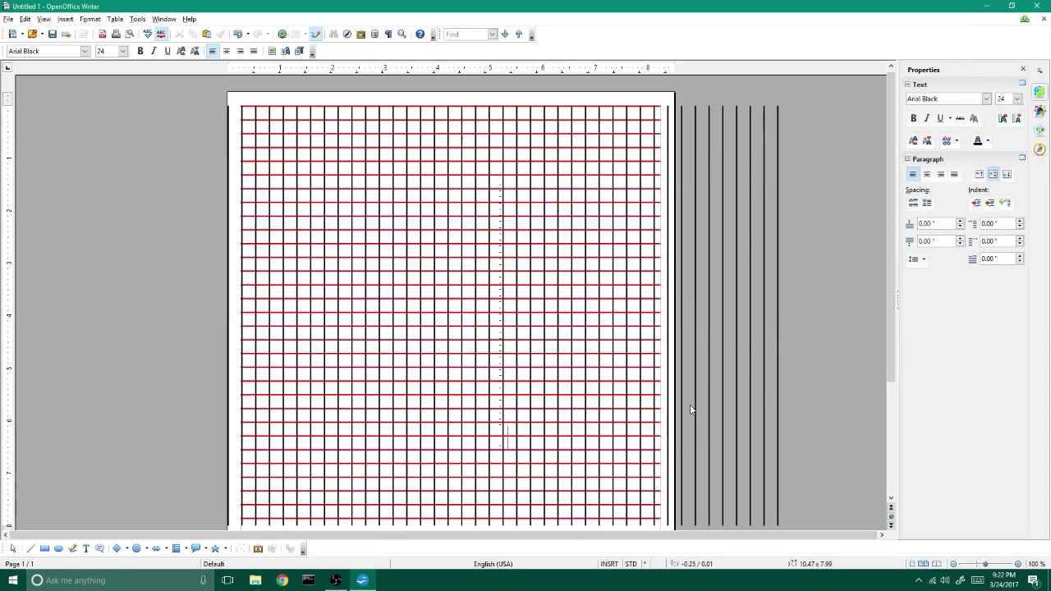
pyautogui.moveTo(494, 450); pyautogui.dragTo(495, 389)
pyautogui.press('BackSpace')
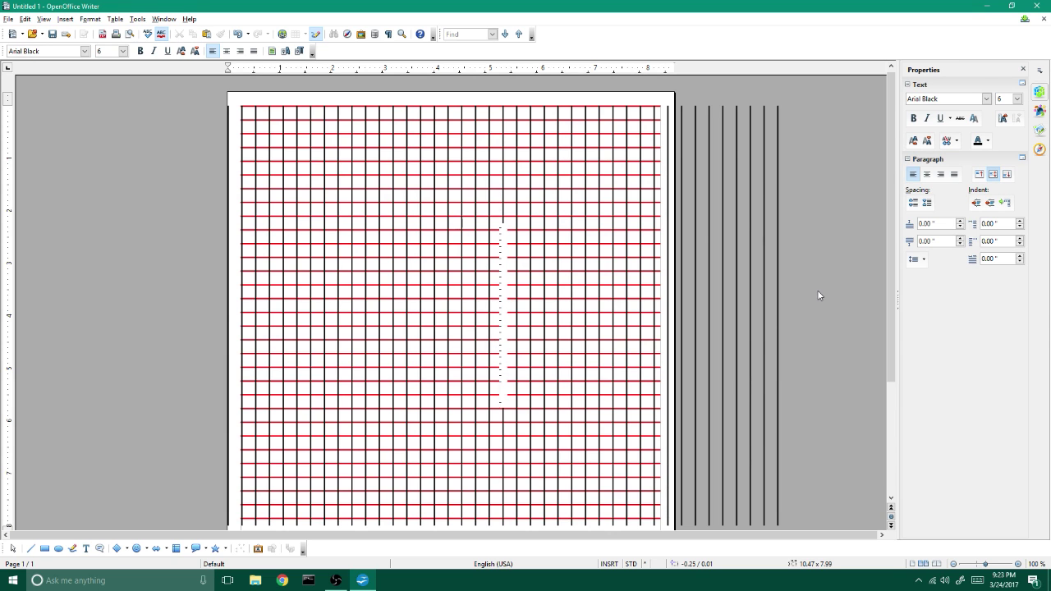
pyautogui.click(778, 283)
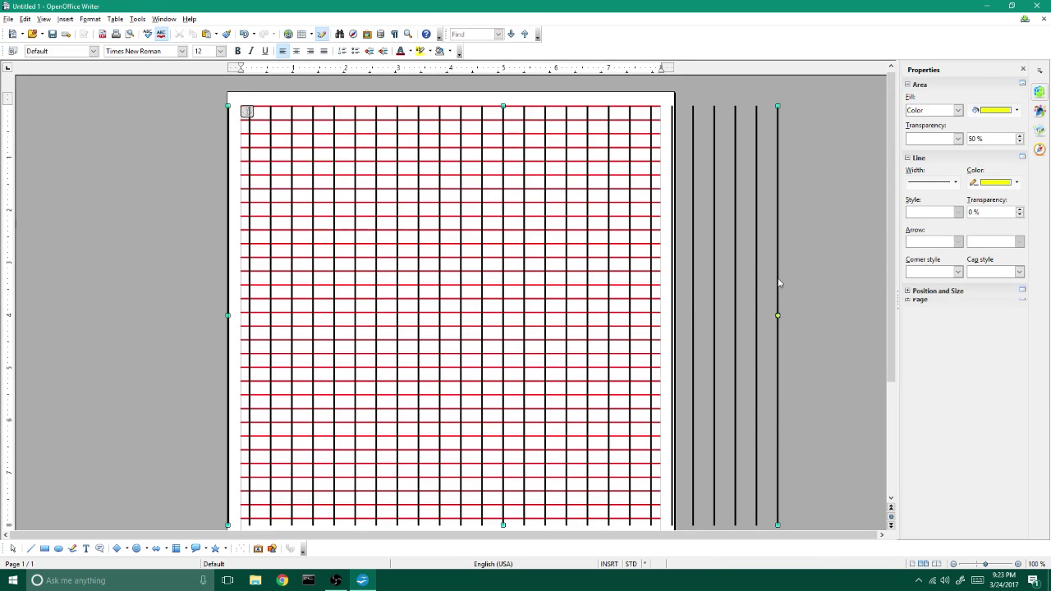
# - Resize and move the vertical-line Fontwork so it spans the page between the side margins, about 7.99 by 7.99 inches
pyautogui.moveTo(228, 315); pyautogui.dragTo(351, 316)
pyautogui.moveTo(475, 334); pyautogui.dragTo(378, 334)
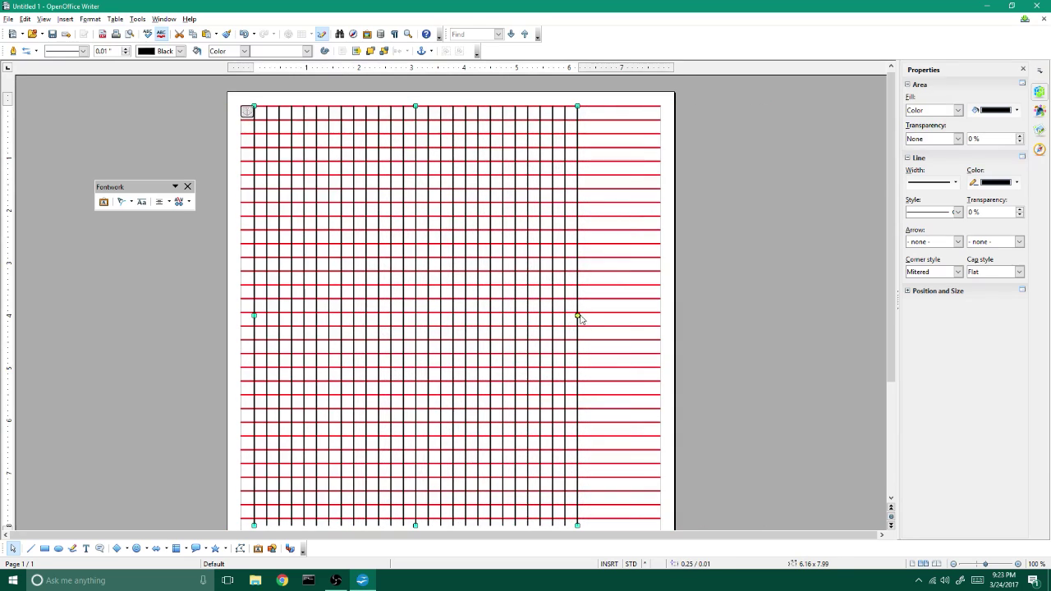
pyautogui.moveTo(275, 339); pyautogui.dragTo(241, 316)
# - Try to insert extra underscore lines in the middle of the vertical Fontwork's text, and undo the edit
pyautogui.click(610, 294)
pyautogui.click(448, 362)
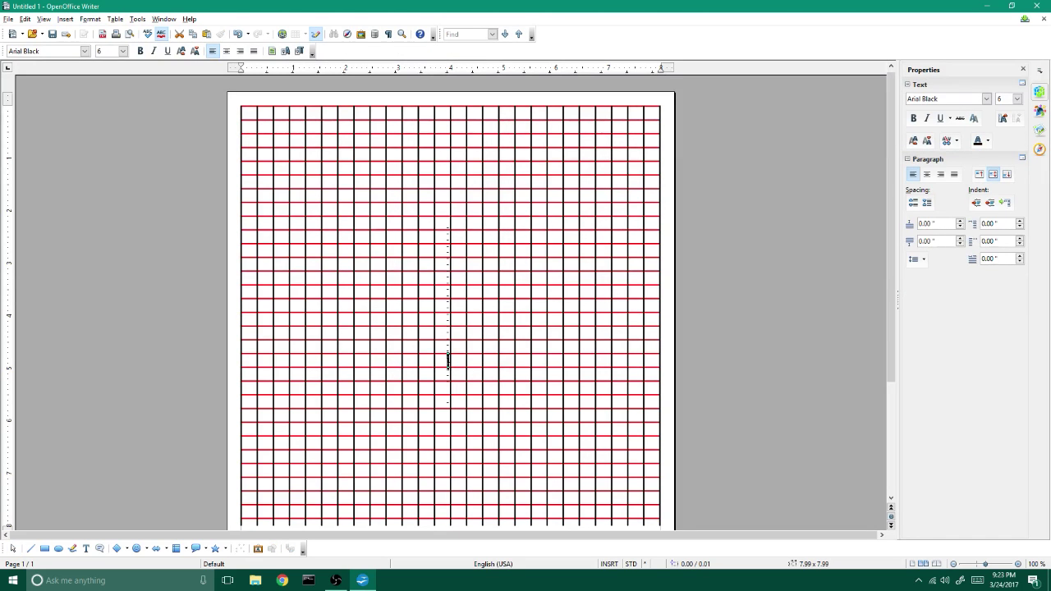
pyautogui.click(539, 370)
pyautogui.press('Return')
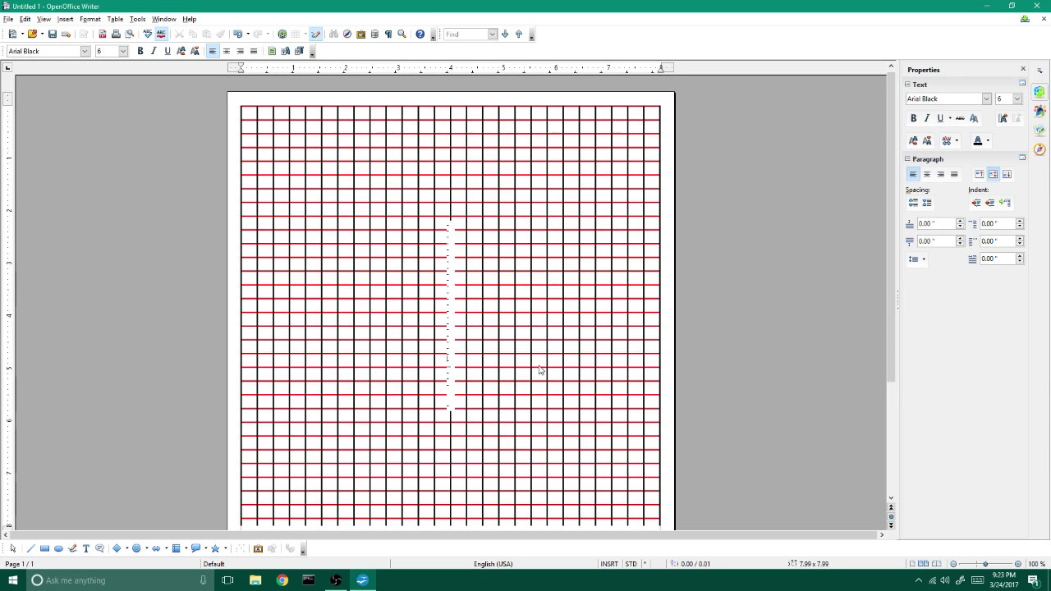
pyautogui.click(768, 251)
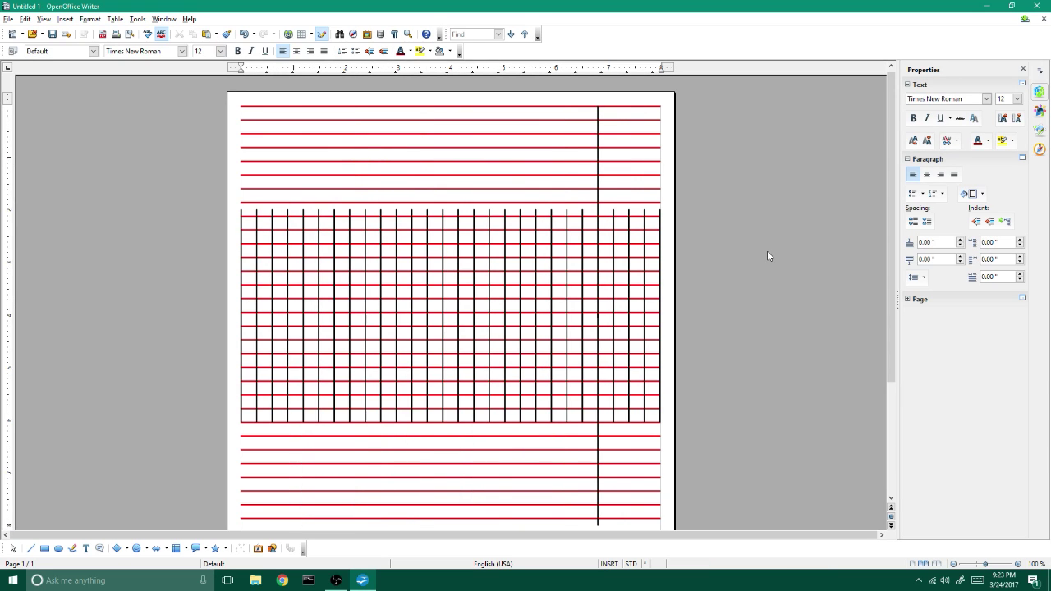
pyautogui.hotkey('ctrl', 'z')
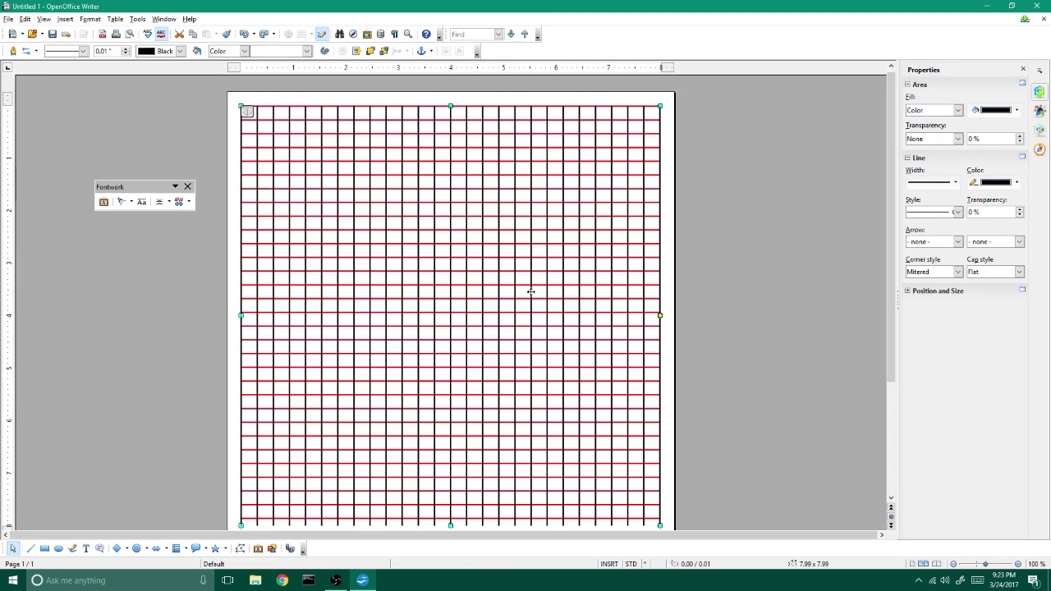
# - Add a few more underscore lines to the vertical Fontwork's text so its columns match the horizontal line spacing
pyautogui.doubleClick(531, 292)
pyautogui.hotkey('ctrl', 'a')
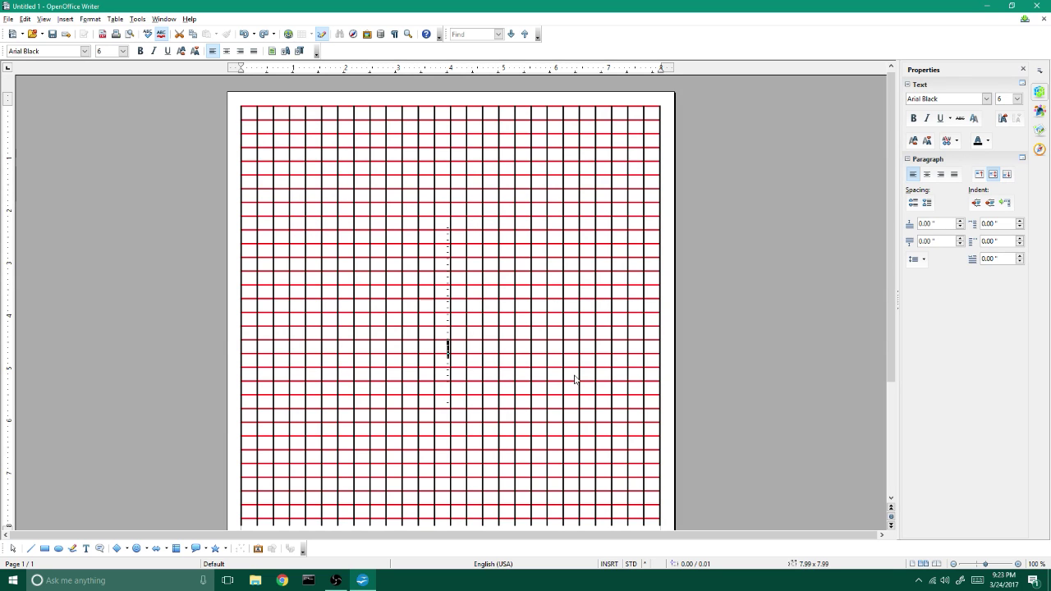
pyautogui.press('Delete')
pyautogui.click(769, 327)
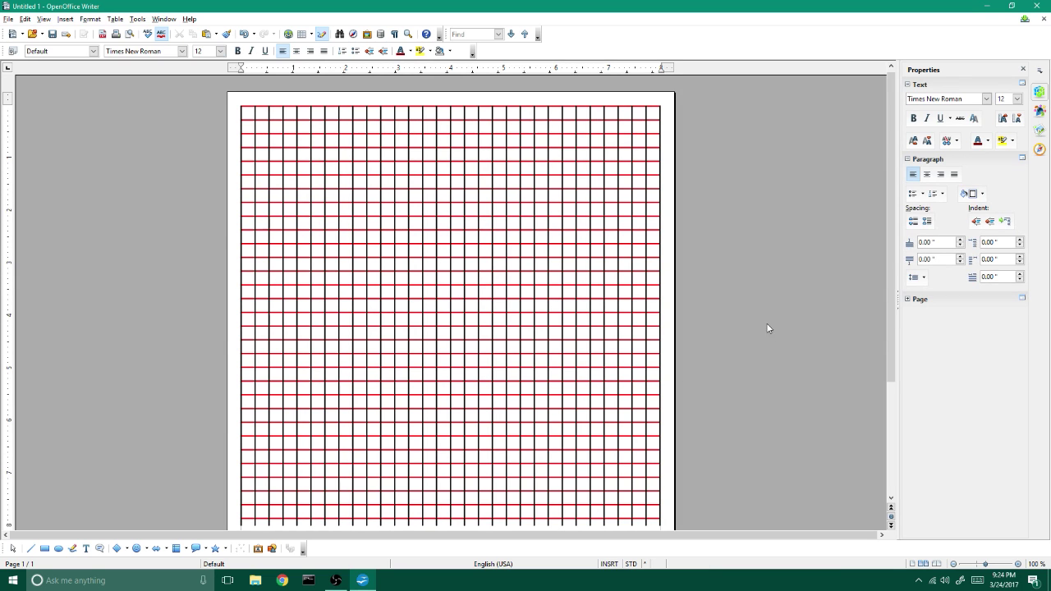
# - Set the fill color and line color of the vertical-line Fontwork to Red 3
pyautogui.click(631, 239)
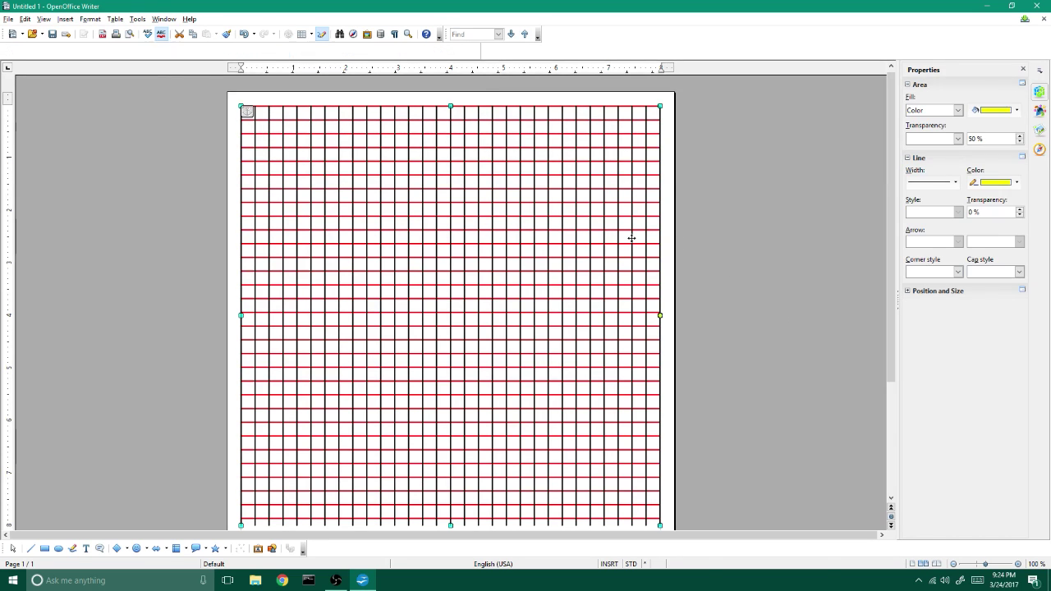
pyautogui.click(1018, 110)
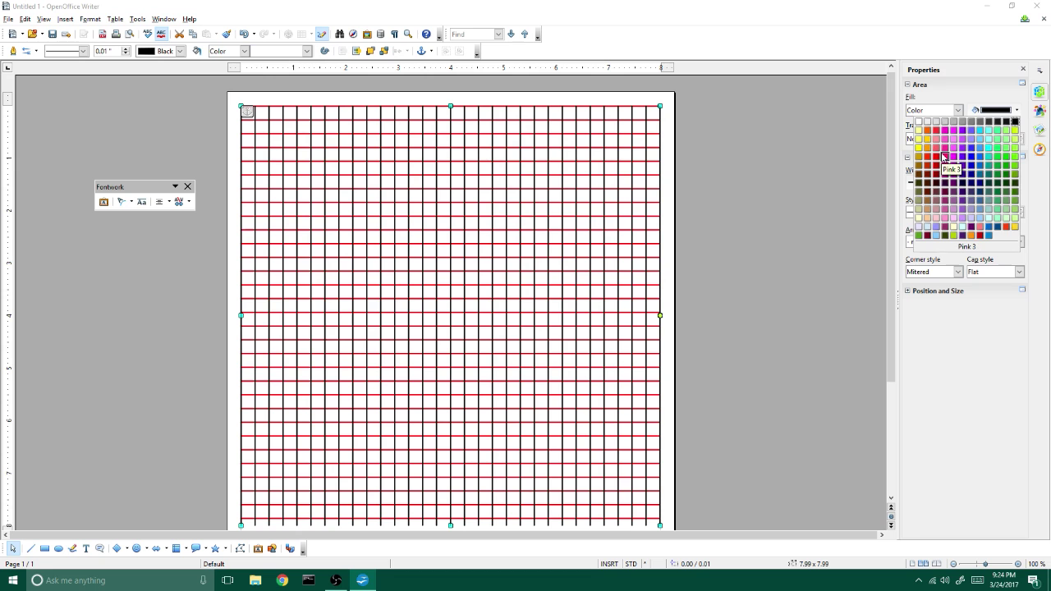
pyautogui.click(937, 157)
pyautogui.click(1017, 182)
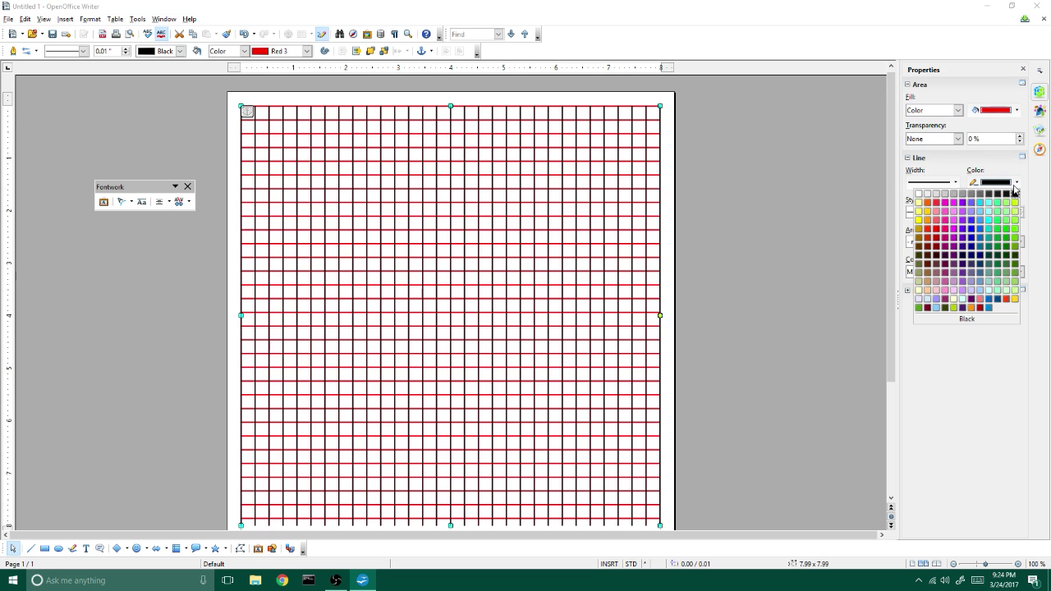
pyautogui.click(937, 230)
# - Stretch the vertical-line Fontwork down to the last horizontal line at the page's bottom margin
pyautogui.scroll(-3, 756, 250)
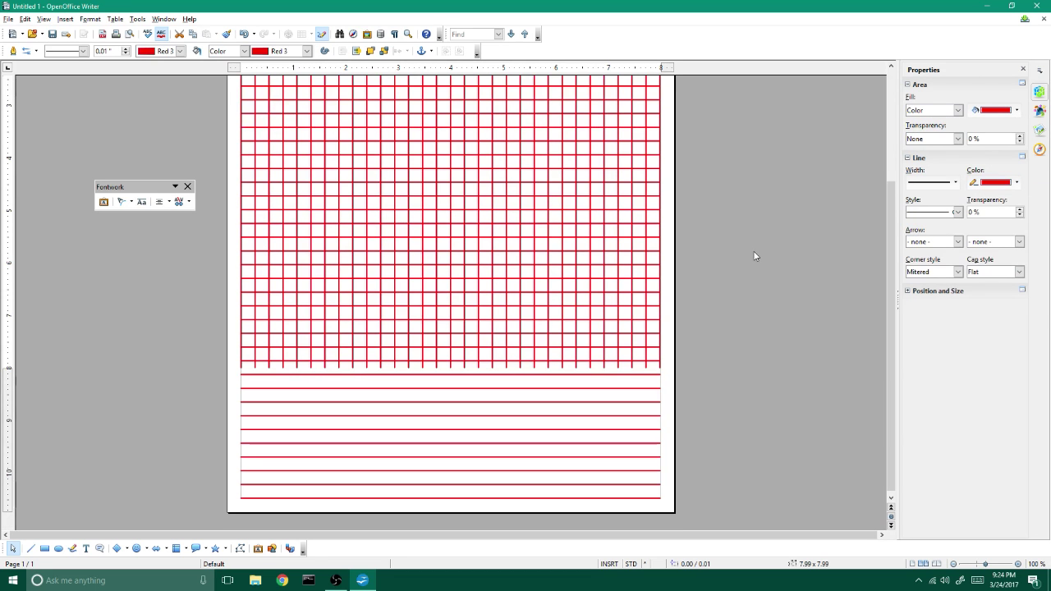
pyautogui.click(564, 367)
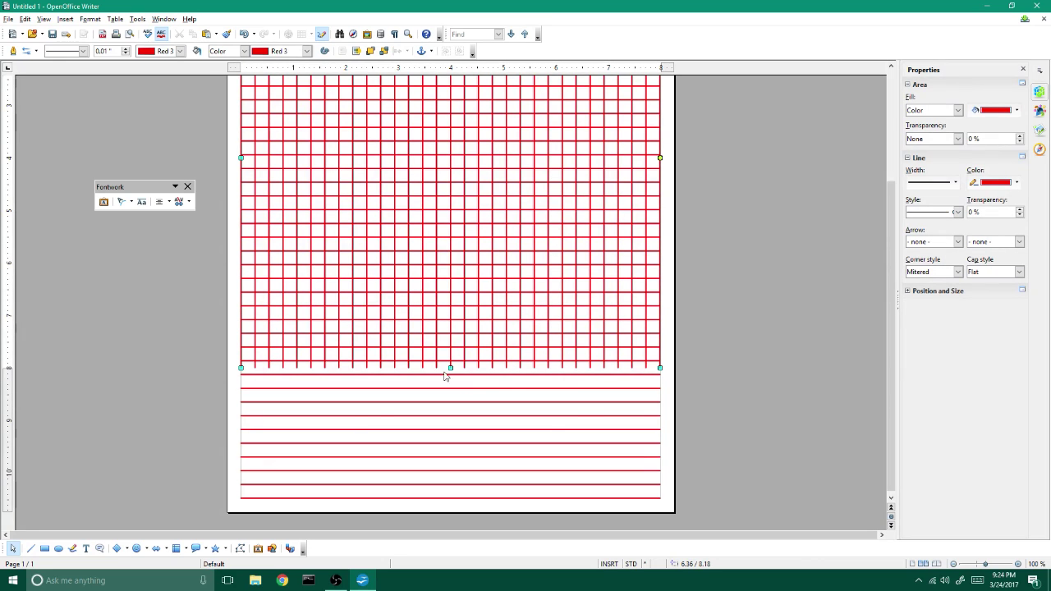
pyautogui.moveTo(450, 368); pyautogui.dragTo(449, 500)
pyautogui.scroll(3, 708, 451)
pyautogui.click(708, 451)
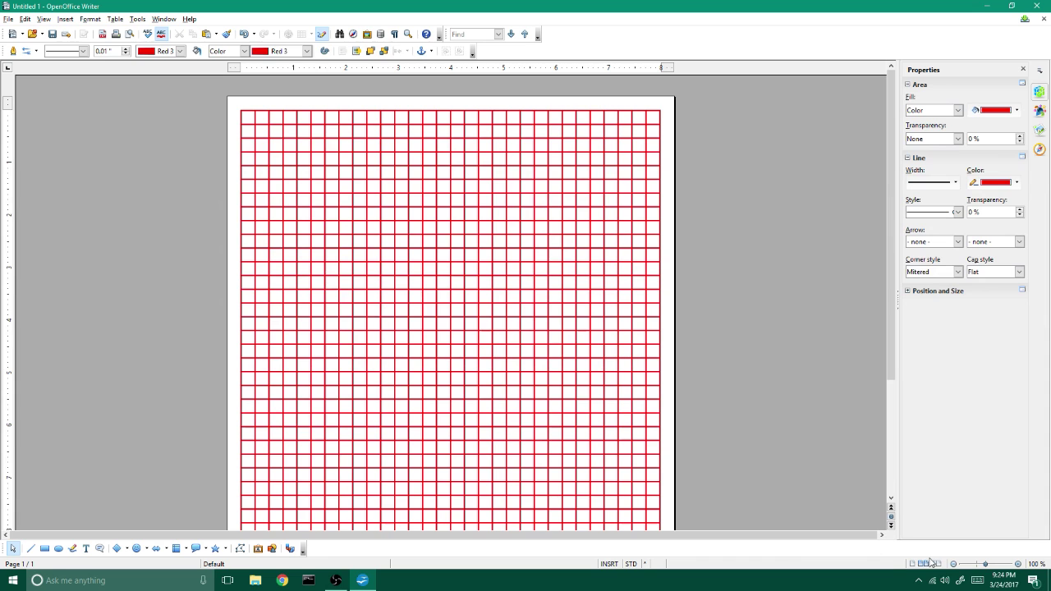
# - Select both Fontwork line objects together and set their fill color and line color to Gray 2
pyautogui.click(953, 564)
pyautogui.click(953, 564)
pyautogui.click(952, 564)
pyautogui.click(953, 564)
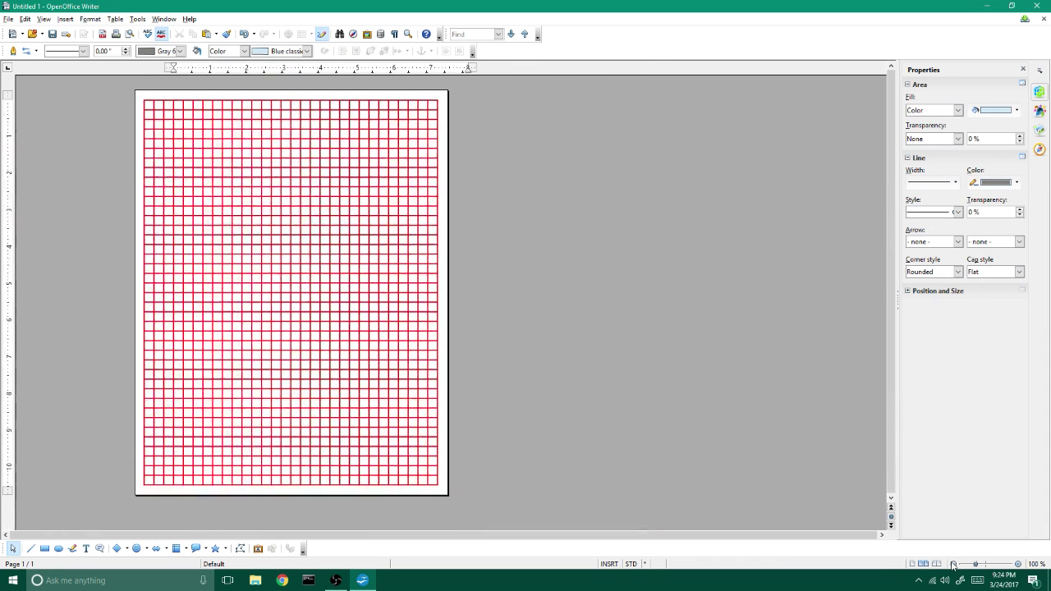
pyautogui.moveTo(139, 98)
pyautogui.mouseDown()
pyautogui.moveTo(207, 220)
pyautogui.moveTo(424, 439)
pyautogui.moveTo(445, 493)
pyautogui.mouseUp()
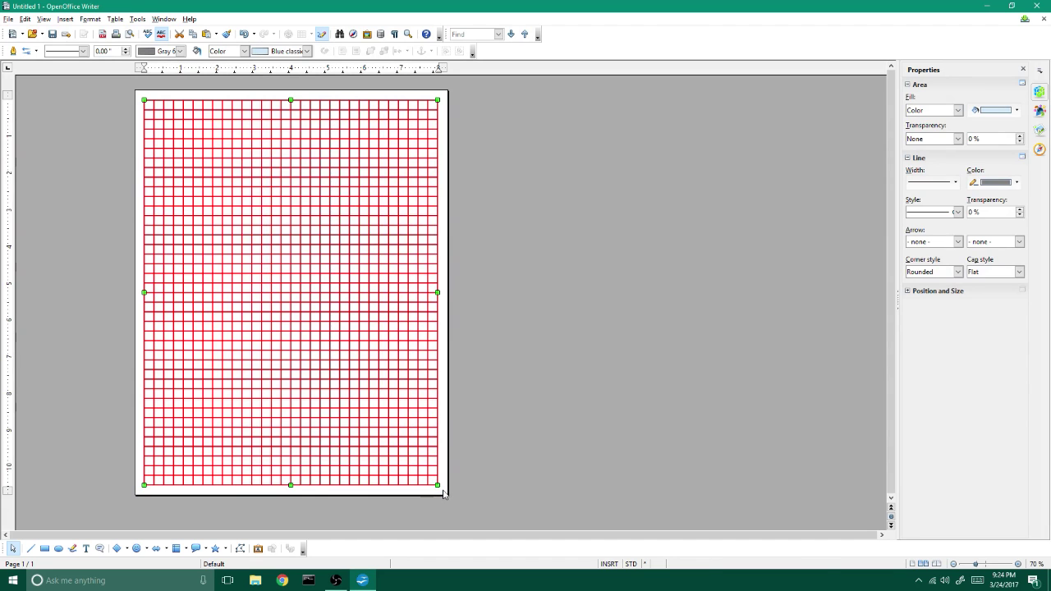
pyautogui.click(1018, 111)
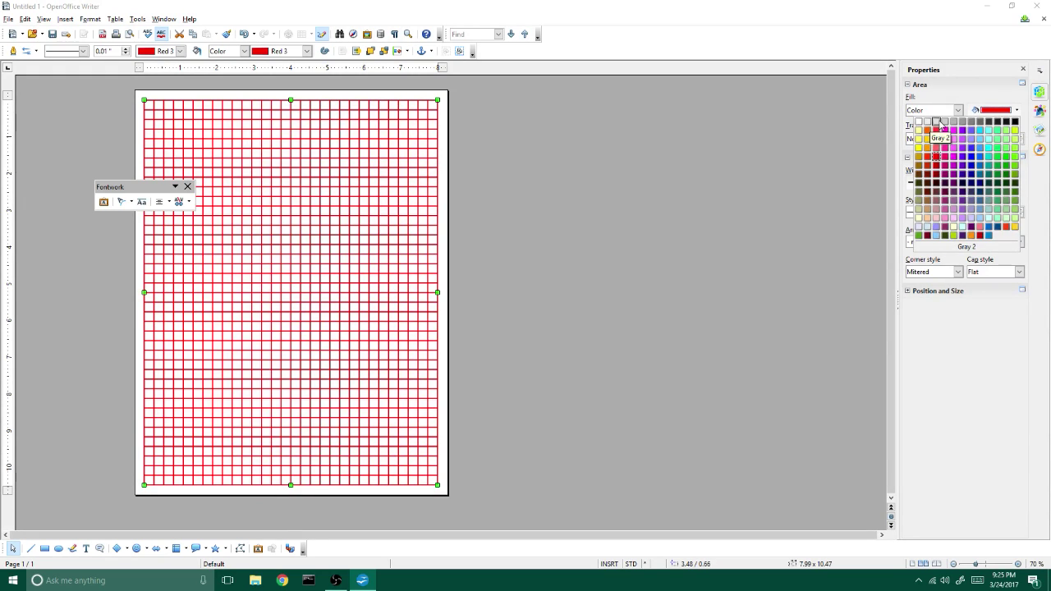
pyautogui.click(937, 122)
pyautogui.click(1018, 183)
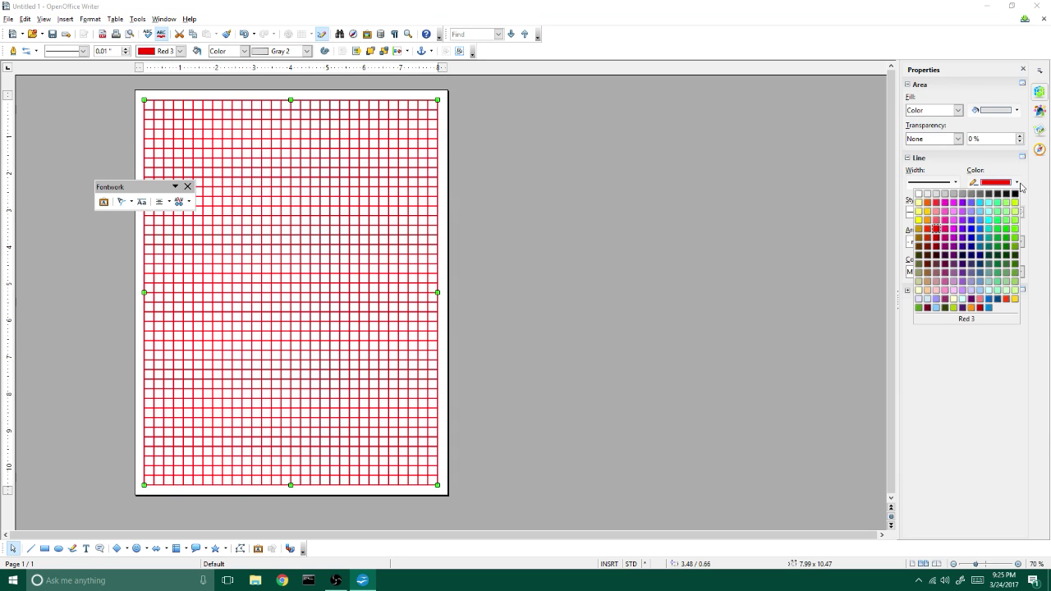
pyautogui.click(936, 195)
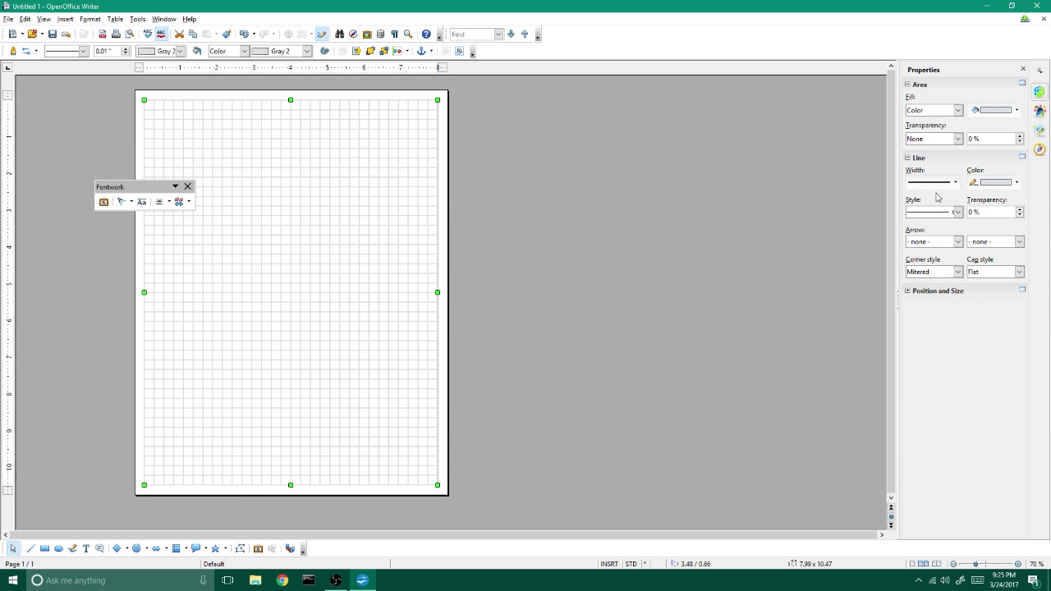
pyautogui.click(643, 189)
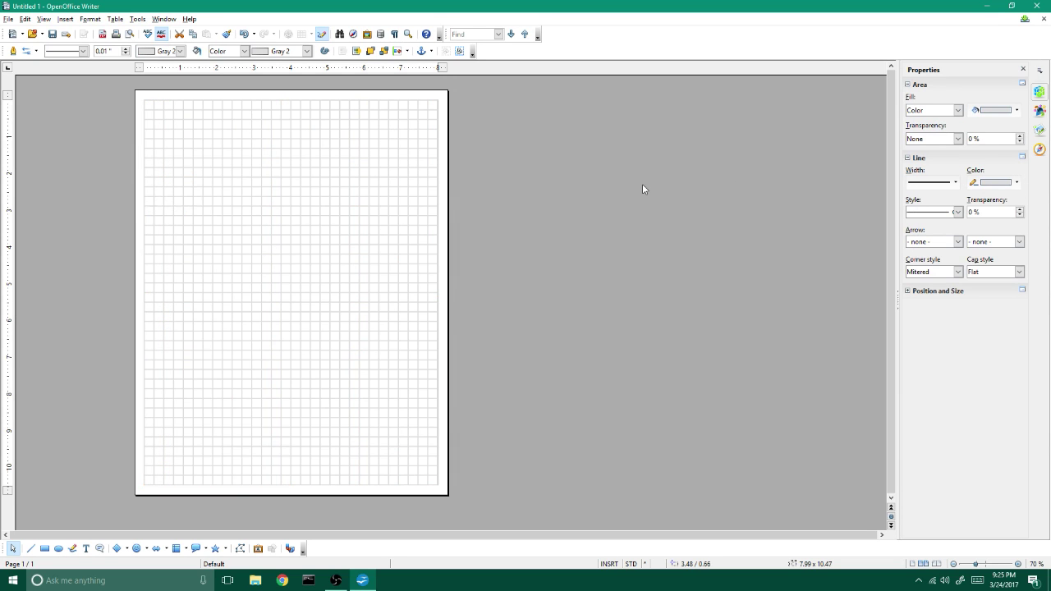
# - Examine the finished gray grid lines up close at up to 190% magnification, and return the page view to 100%
pyautogui.click(1018, 564)
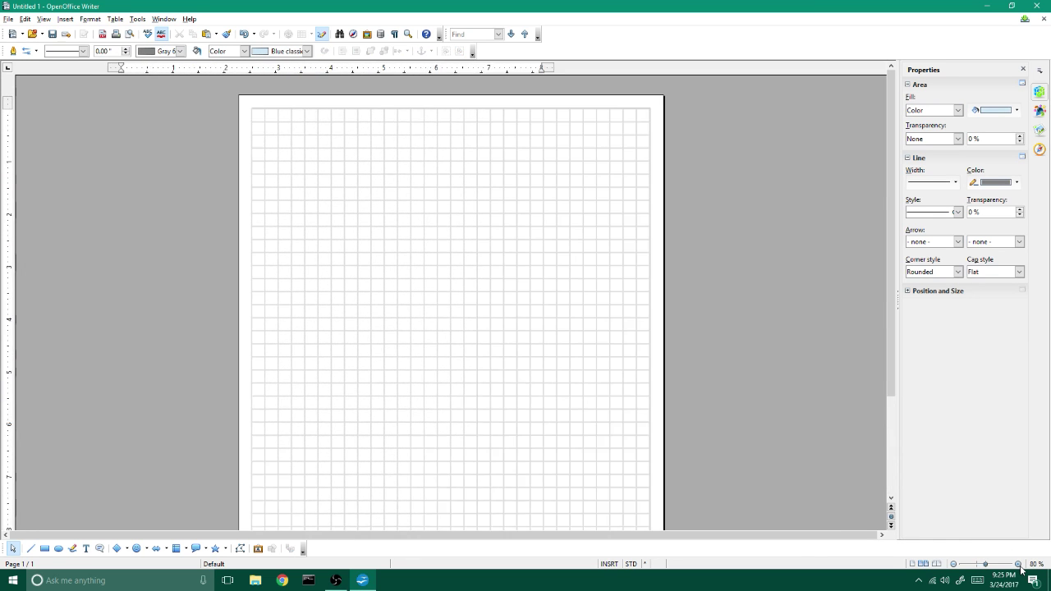
pyautogui.click(1019, 565)
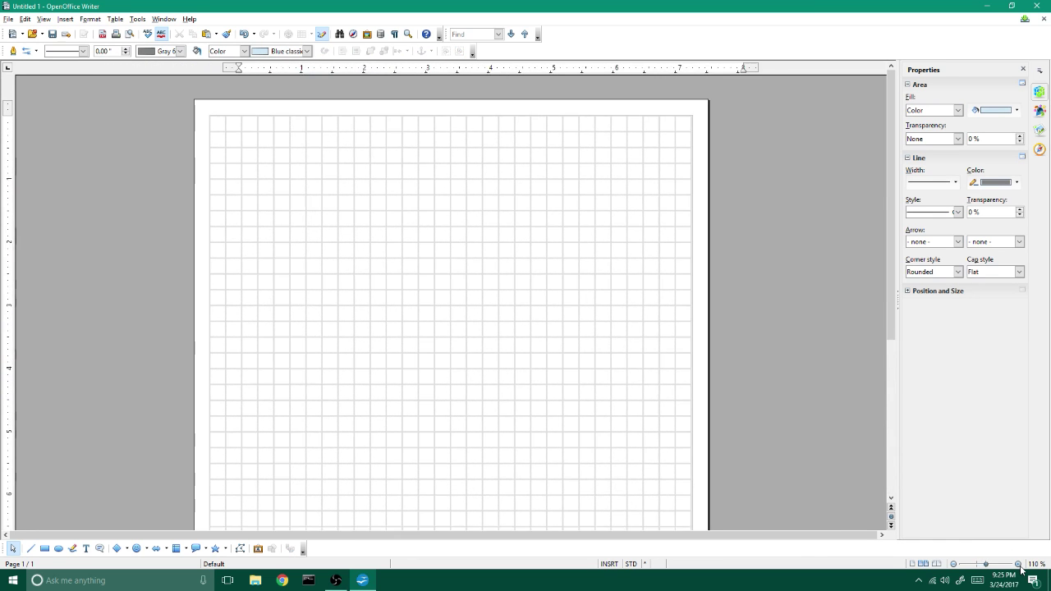
pyautogui.click(1018, 564)
pyautogui.click(1018, 564)
pyautogui.click(1019, 564)
pyautogui.click(1019, 564)
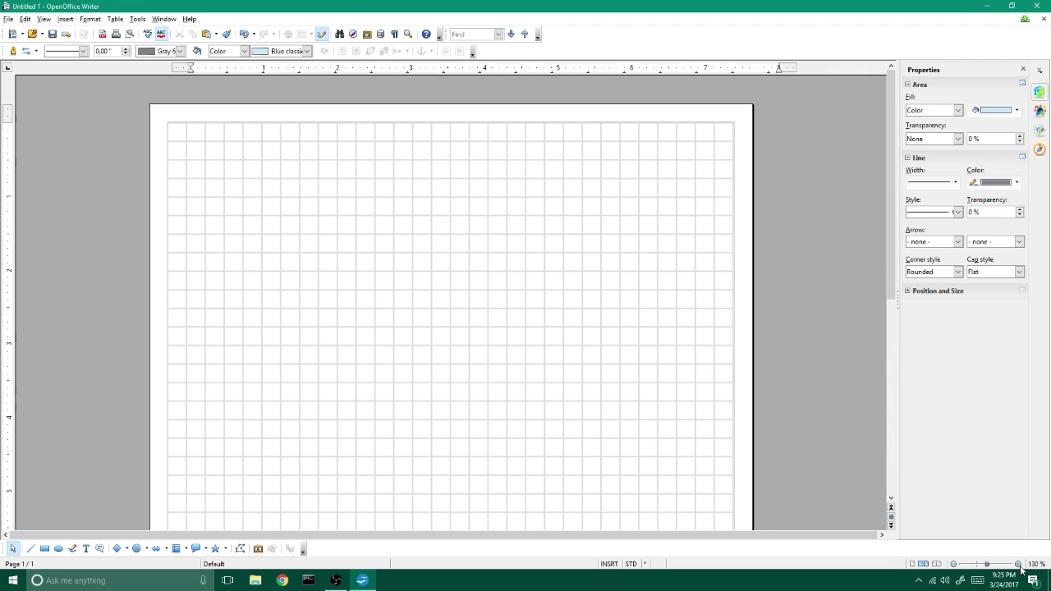
pyautogui.click(1018, 565)
pyautogui.click(1018, 565)
pyautogui.click(1018, 564)
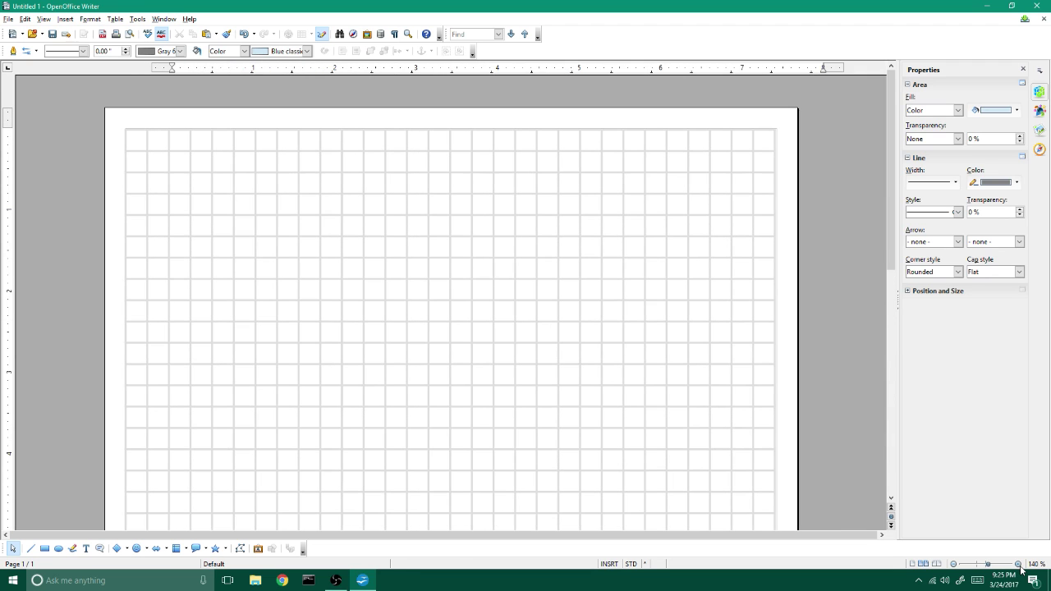
pyautogui.click(1019, 565)
pyautogui.click(1018, 564)
pyautogui.click(1018, 564)
pyautogui.click(1019, 564)
pyautogui.click(1019, 564)
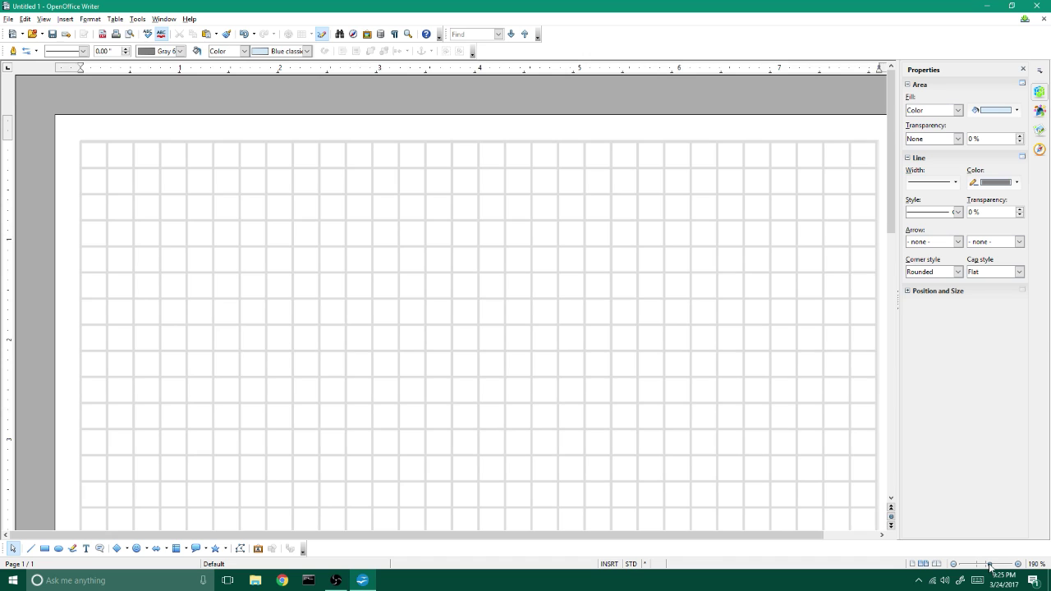
pyautogui.moveTo(989, 567); pyautogui.dragTo(986, 567)
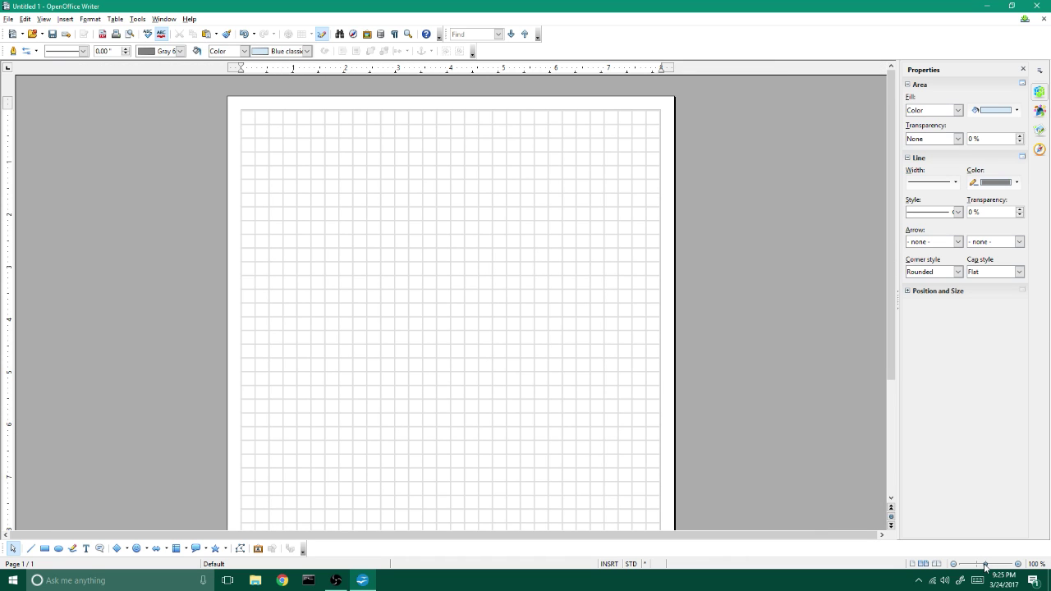